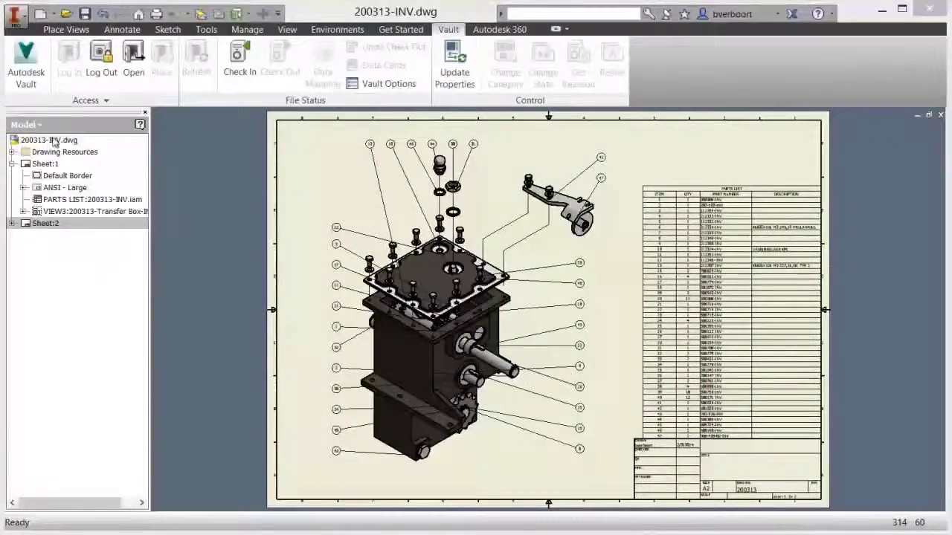
- Switch the Inventor browser from the Model view to the Vault view
right_click(55, 142)
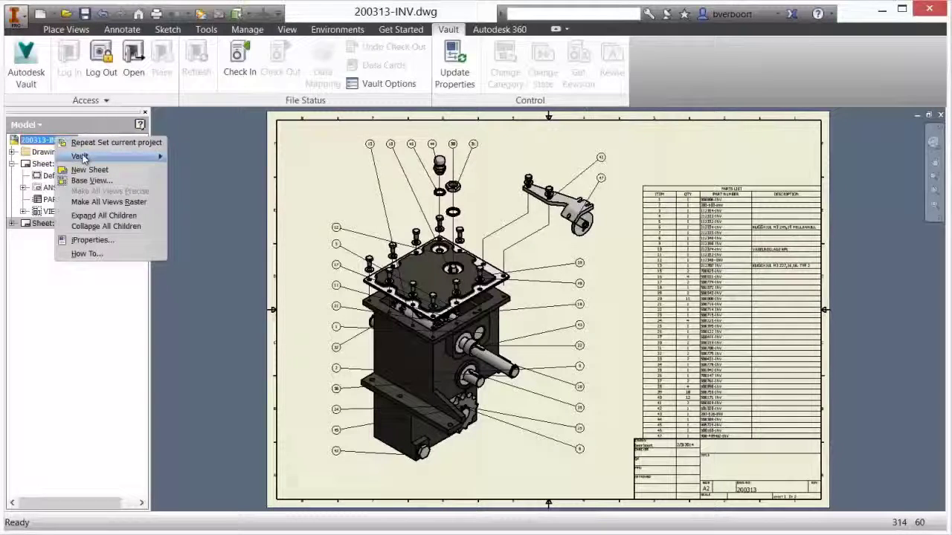
mouse_move(134, 160)
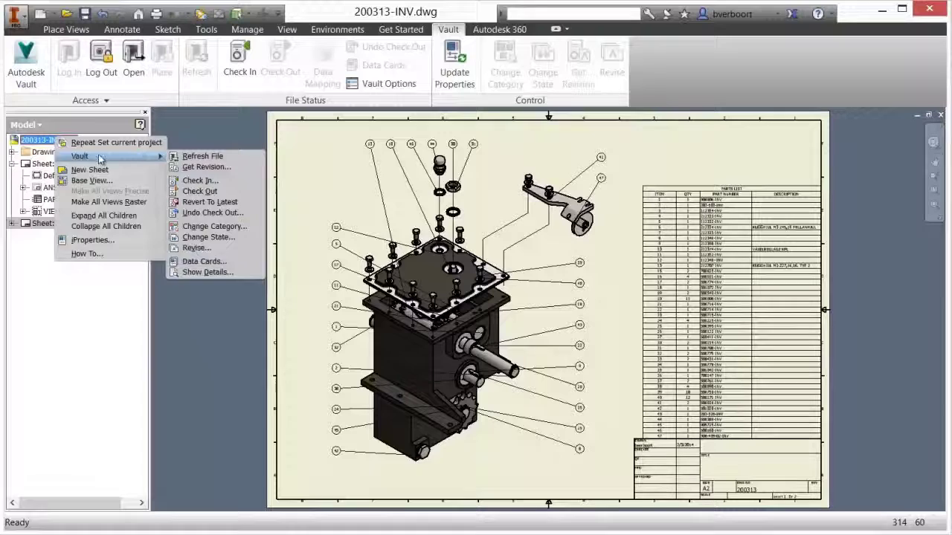
left_click(36, 128)
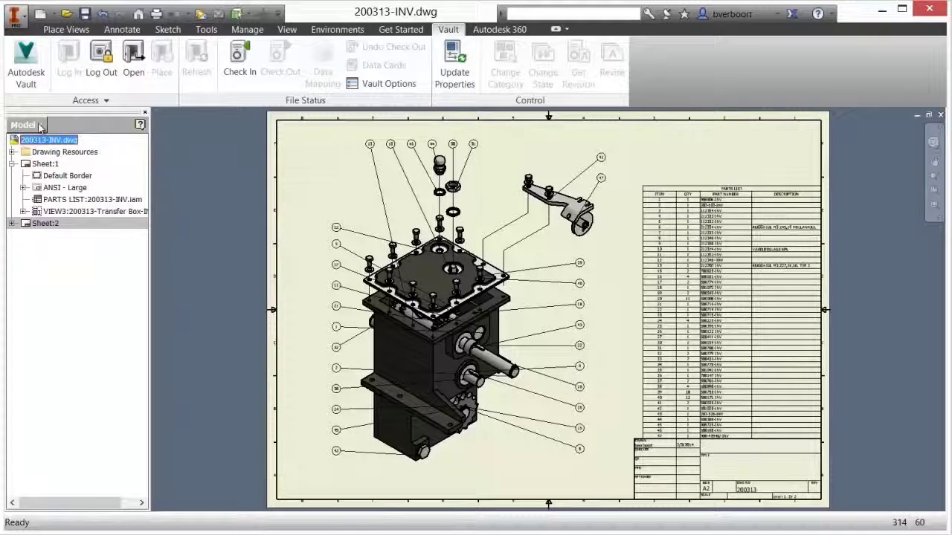
left_click(41, 127)
left_click(38, 157)
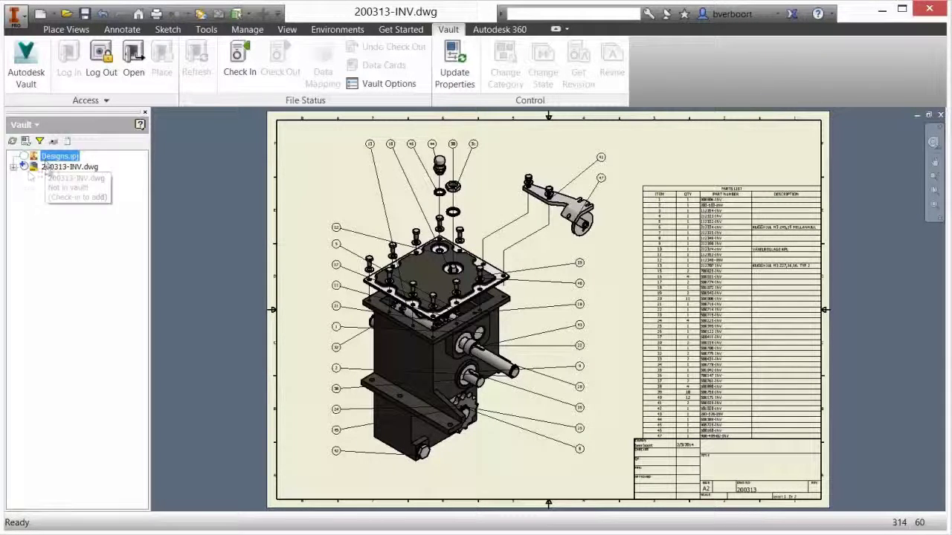
- Expand all files in the Vault tree to inspect Designs.ipj and 200313-INV.dwg
left_click(13, 168)
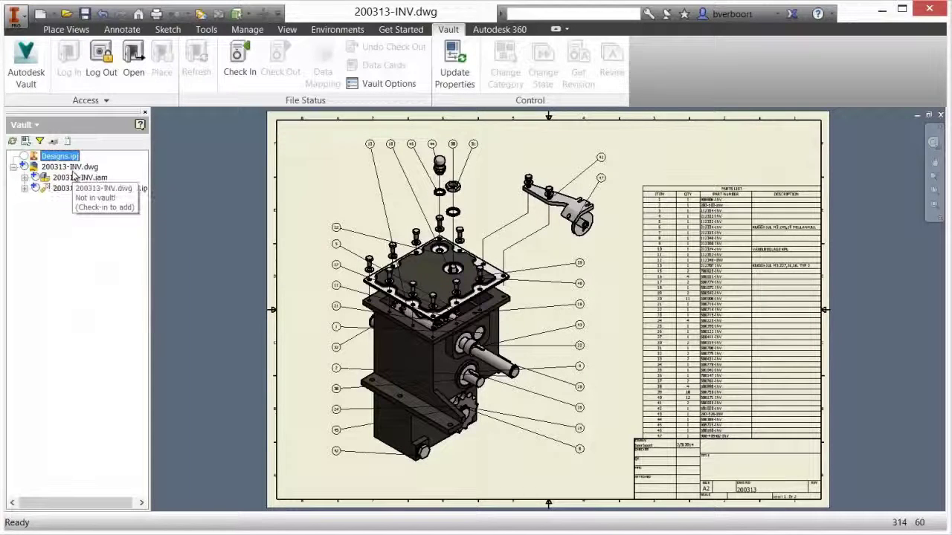
right_click(73, 206)
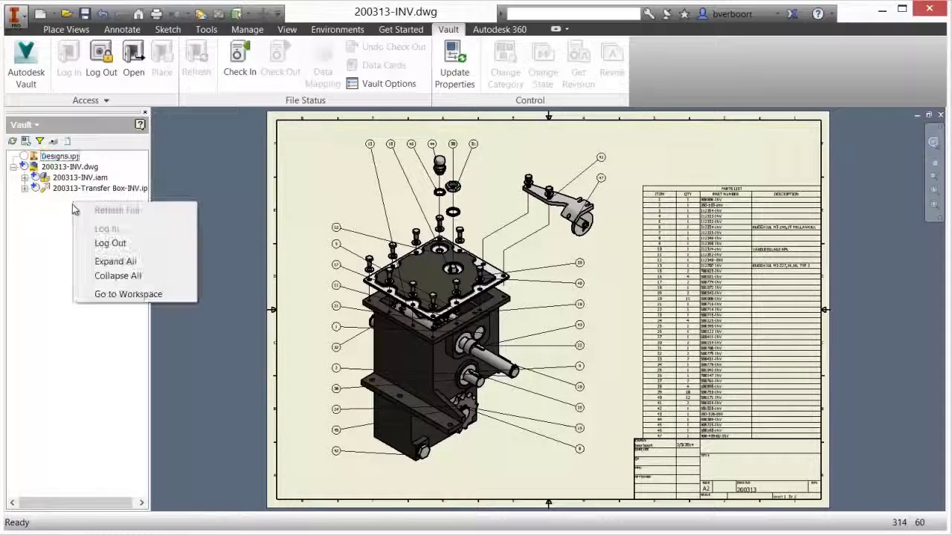
left_click(104, 257)
scroll(111, 267, "down", 20)
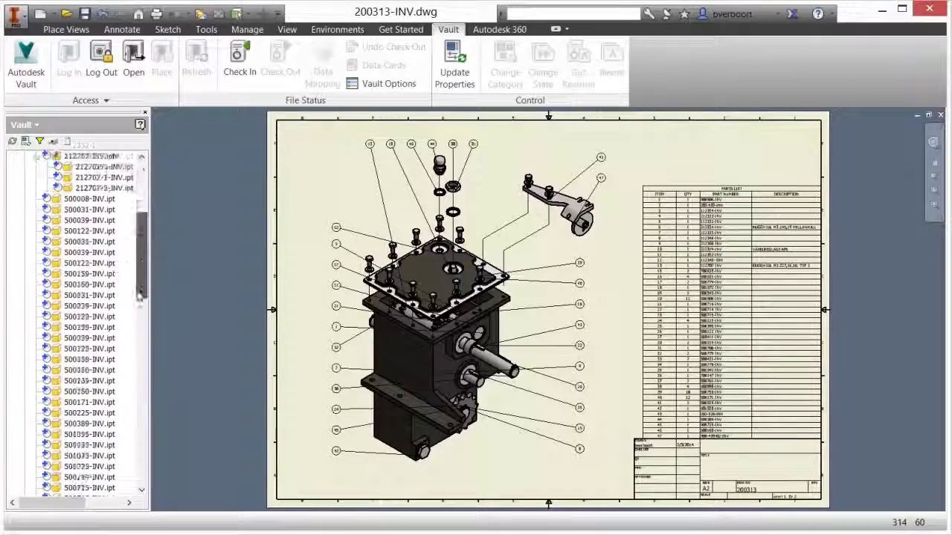
scroll(146, 225, "up", 20)
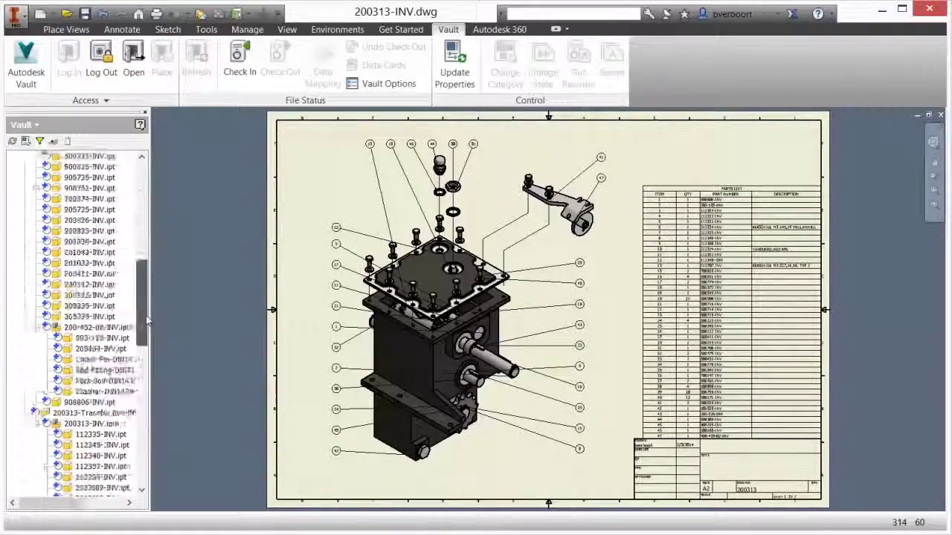
- Collapse the Vault tree and bring up vault actions for 200313-INV.dwg
right_click(18, 212)
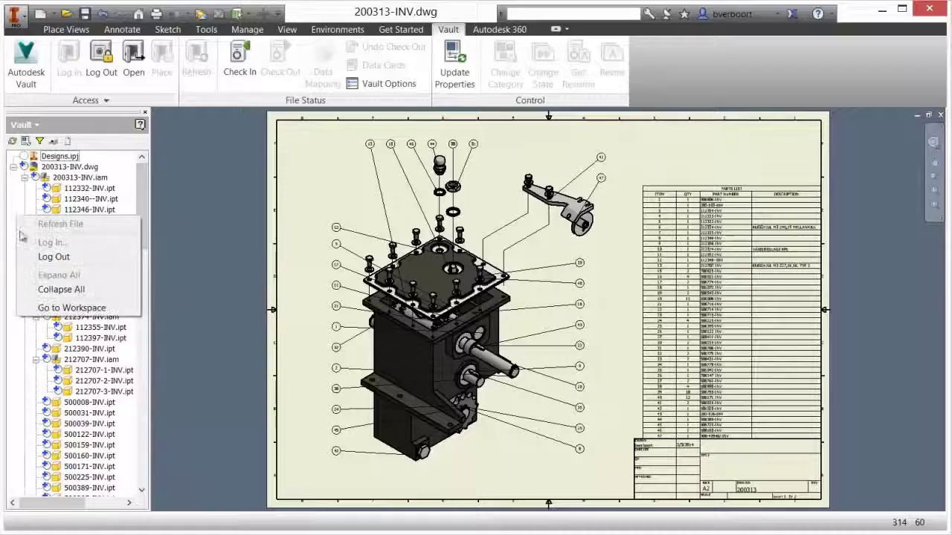
left_click(60, 294)
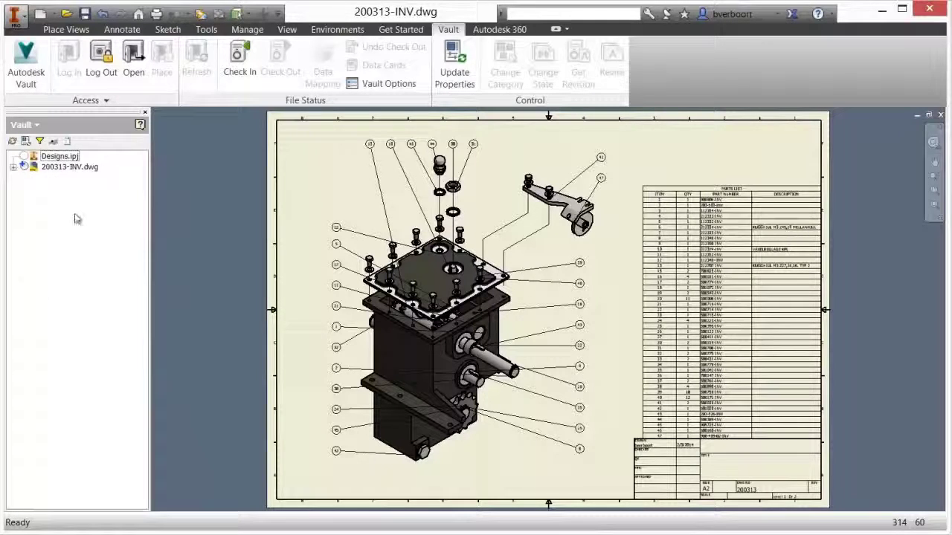
right_click(76, 169)
- Check in 200313-INV.dwg with related files and comment 'Initial Add', then expand the vault tree
left_click(105, 211)
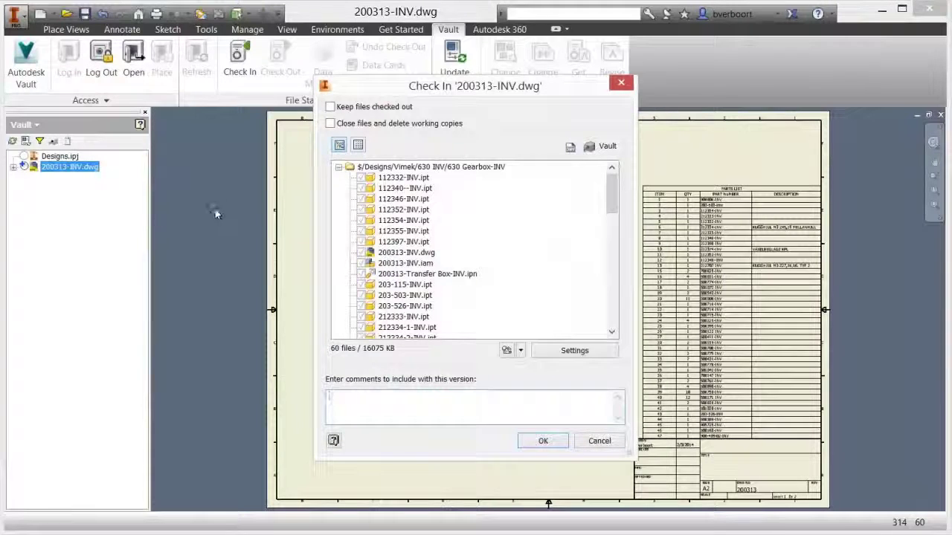
left_click(565, 356)
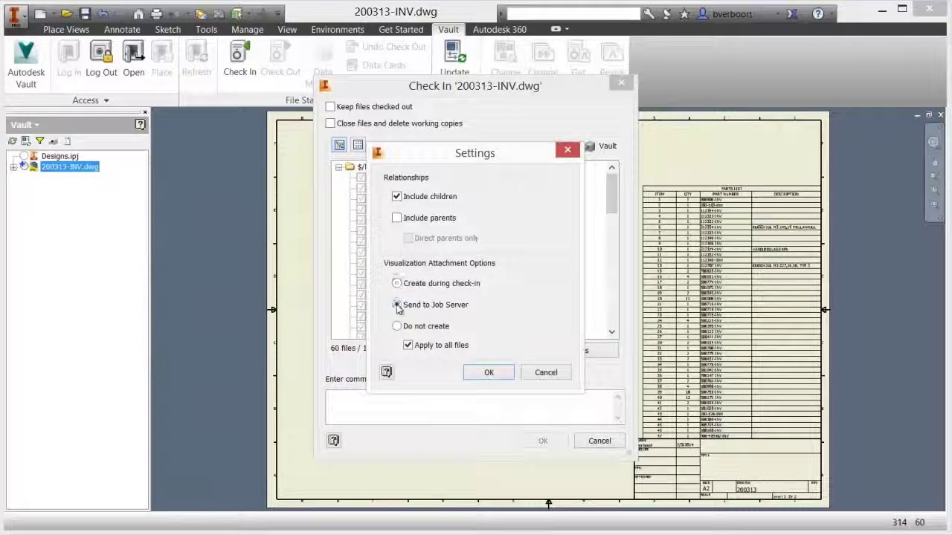
left_click(488, 372)
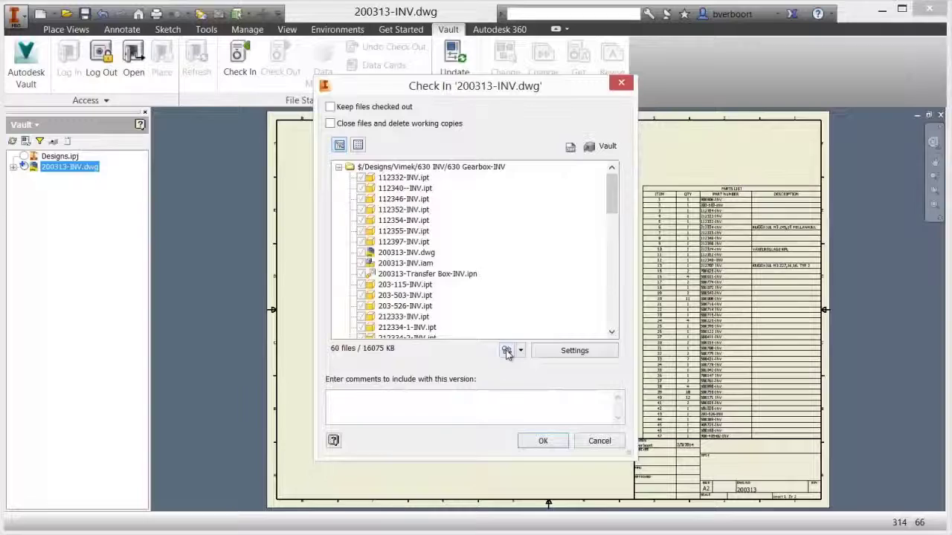
left_click(506, 352)
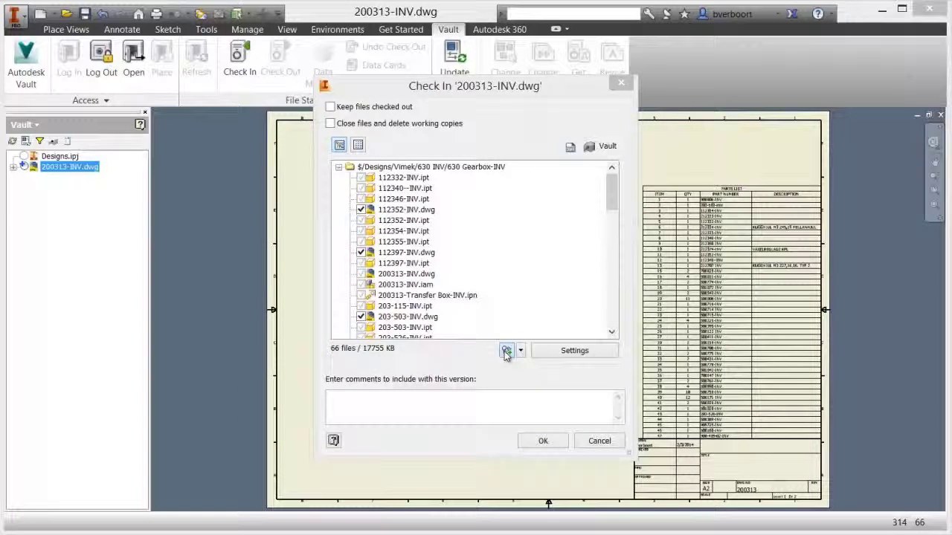
left_click(509, 400)
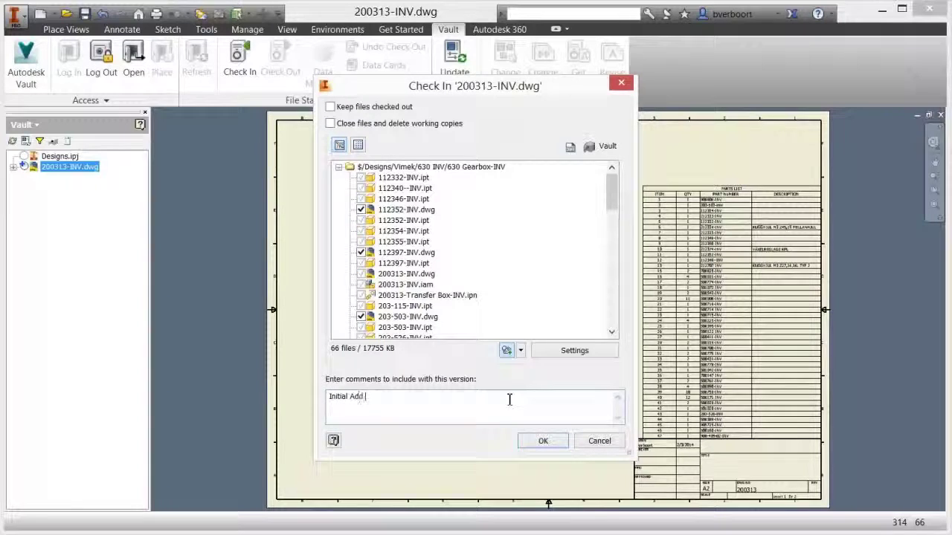
left_click(542, 442)
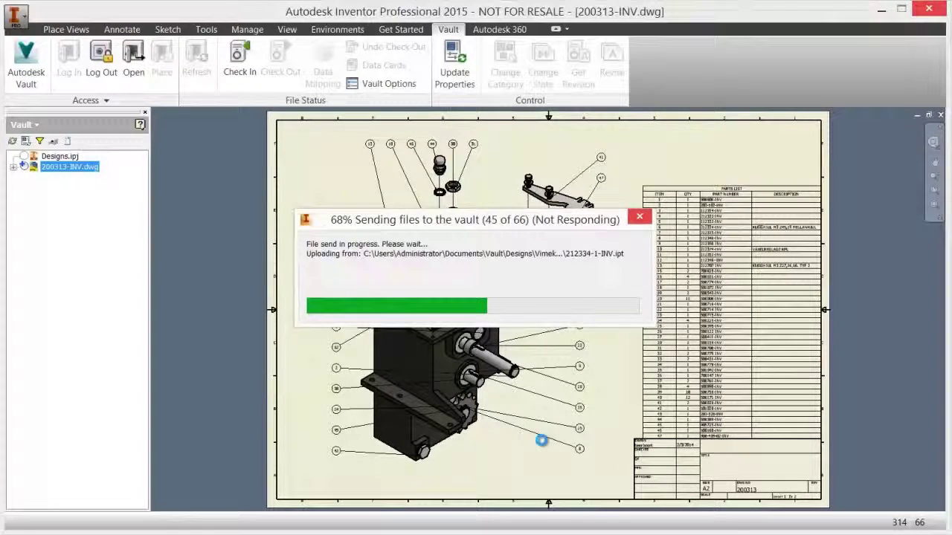
right_click(28, 179)
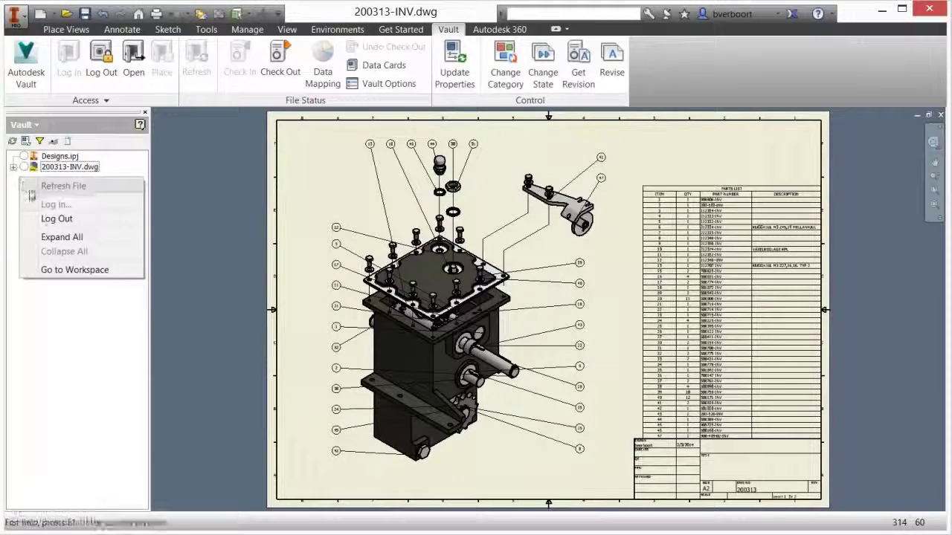
left_click(52, 236)
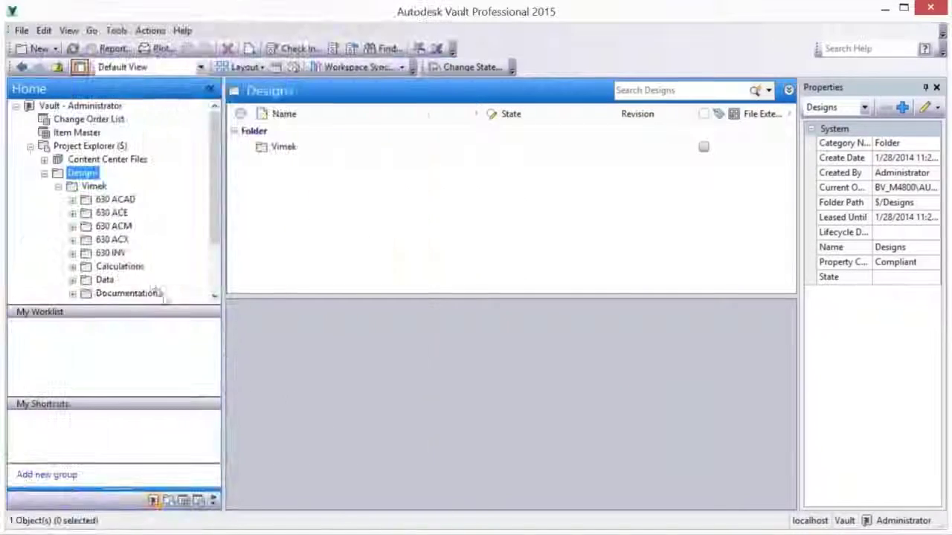
- Open Designs > Vimek > 630 INV > 630 Gearbox-INV and preview 200313-INV.dwg
left_click(111, 252)
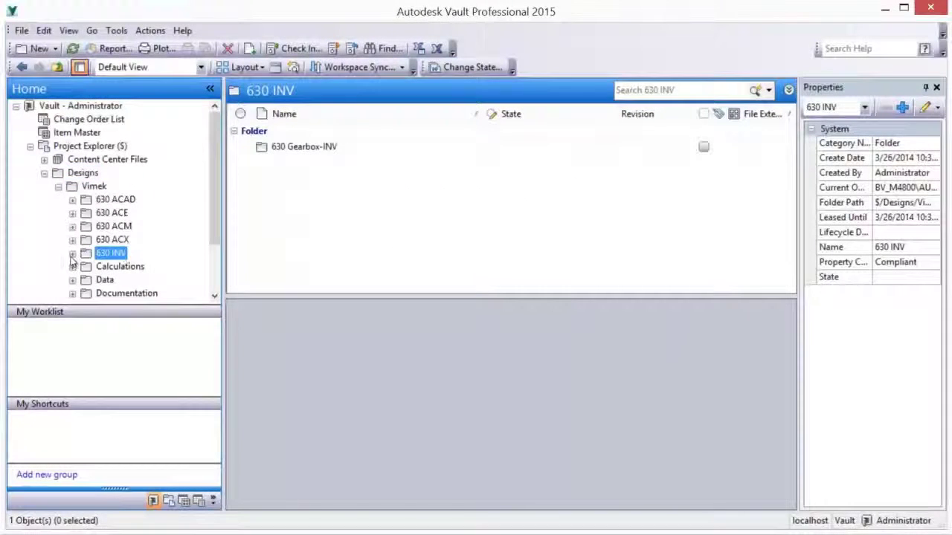
left_click(72, 254)
left_click(172, 266)
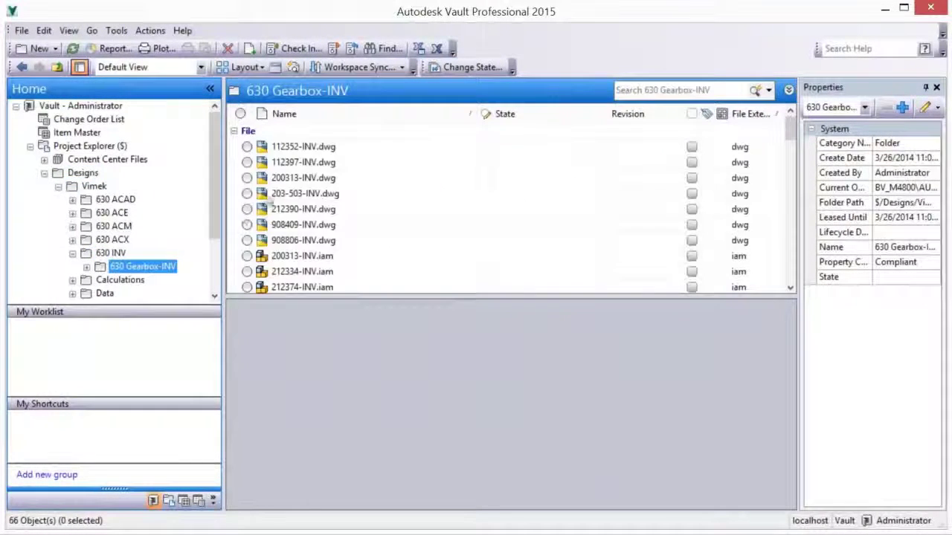
left_click(276, 179)
left_click(439, 311)
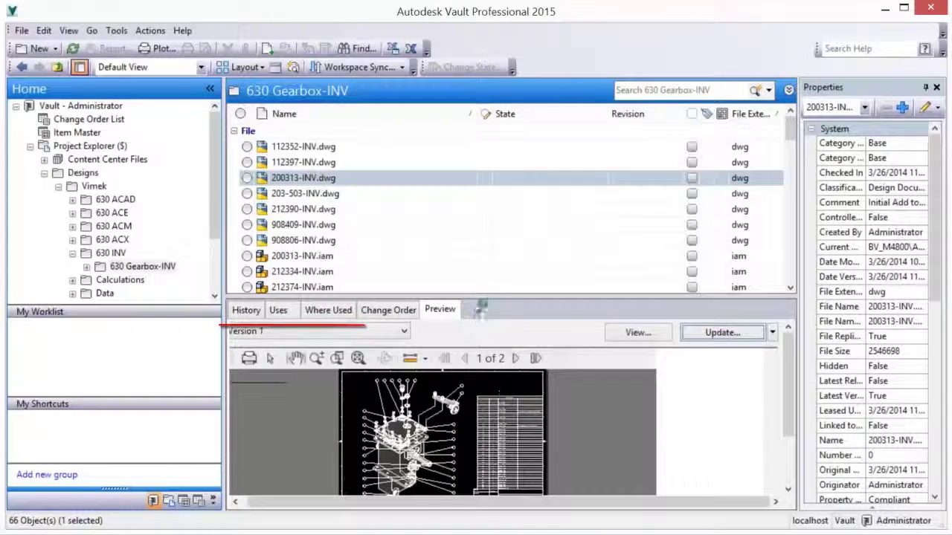
- Enlarge and zoom the preview, pan to balloons and title block, then view the next sheet
left_click_drag(480, 309, 474, 221)
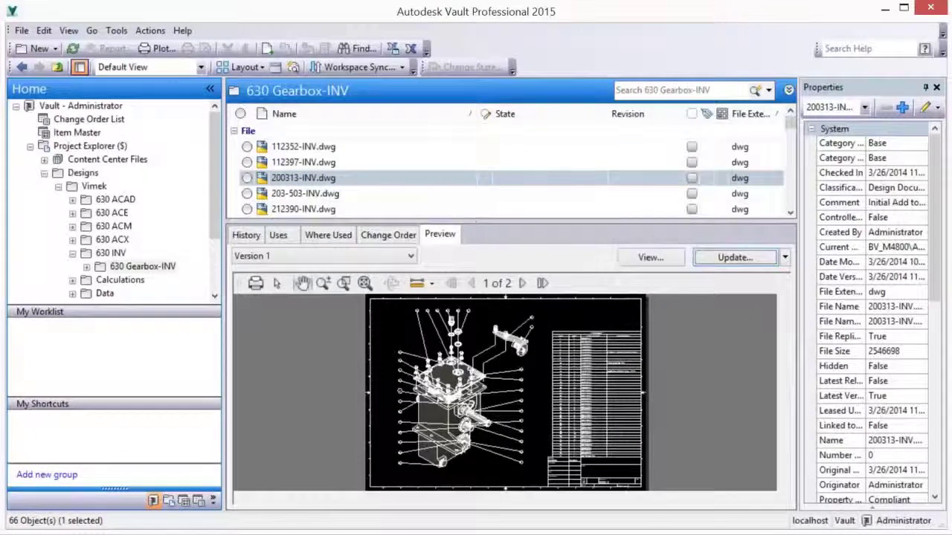
scroll(467, 332, "up", 5)
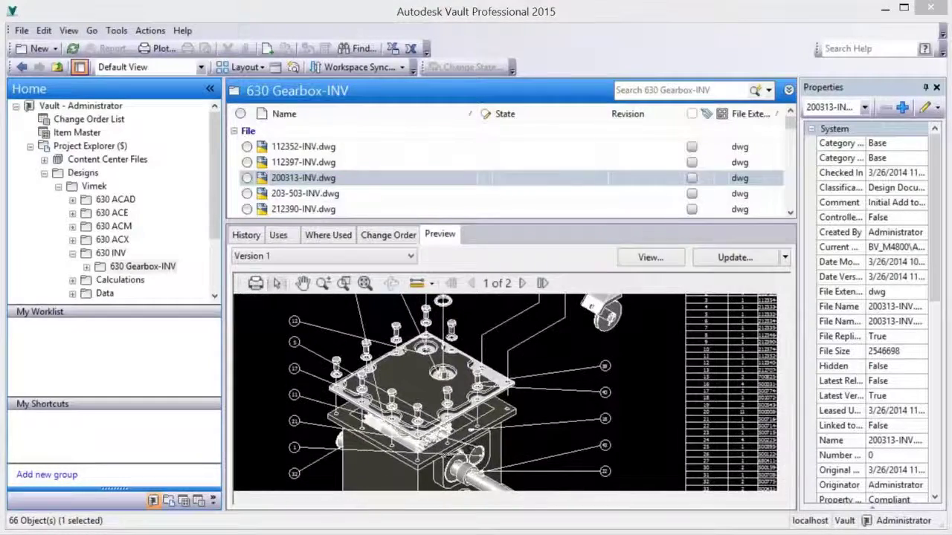
scroll(637, 442, "down", 5)
mouse_move(637, 442)
left_mouse_down()
mouse_move(513, 439)
mouse_move(508, 401)
left_mouse_up()
left_click(364, 284)
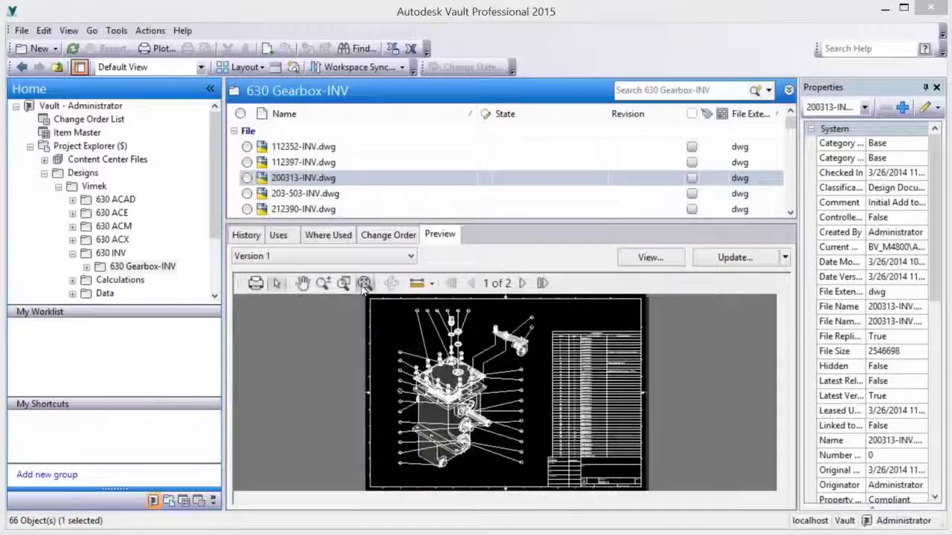
left_click(522, 284)
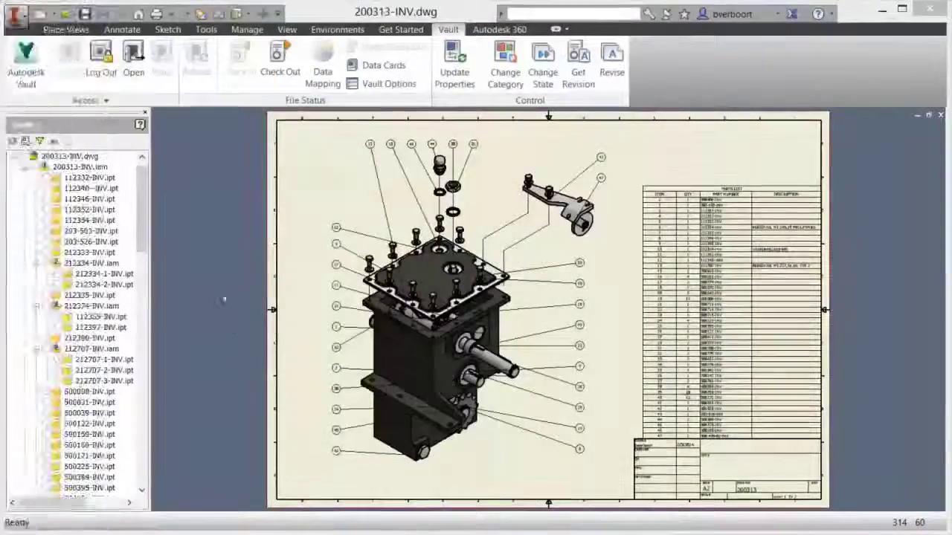
- With Part Priority selection, open bracket part 908409-INV.ipt and then its drawing 908409-INV.dwg
right_click(214, 266)
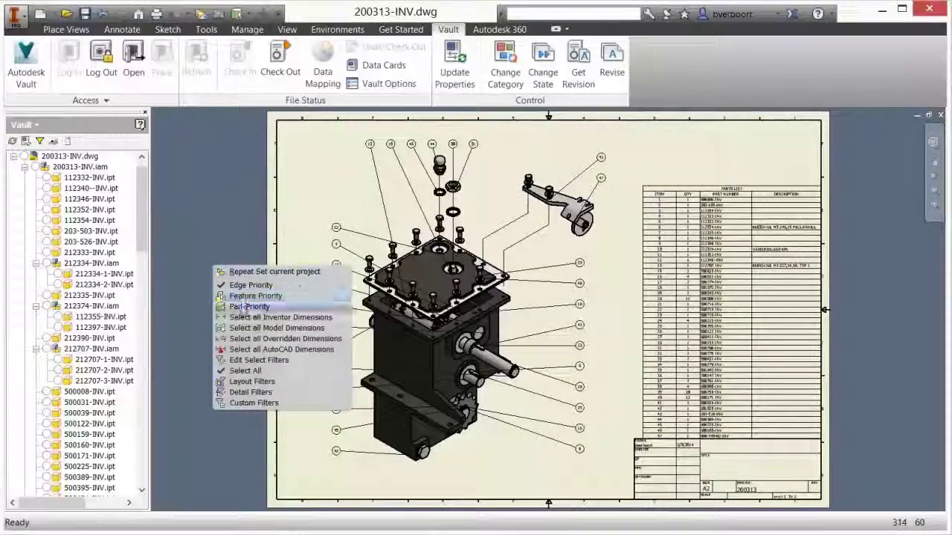
left_click(237, 307)
right_click(568, 210)
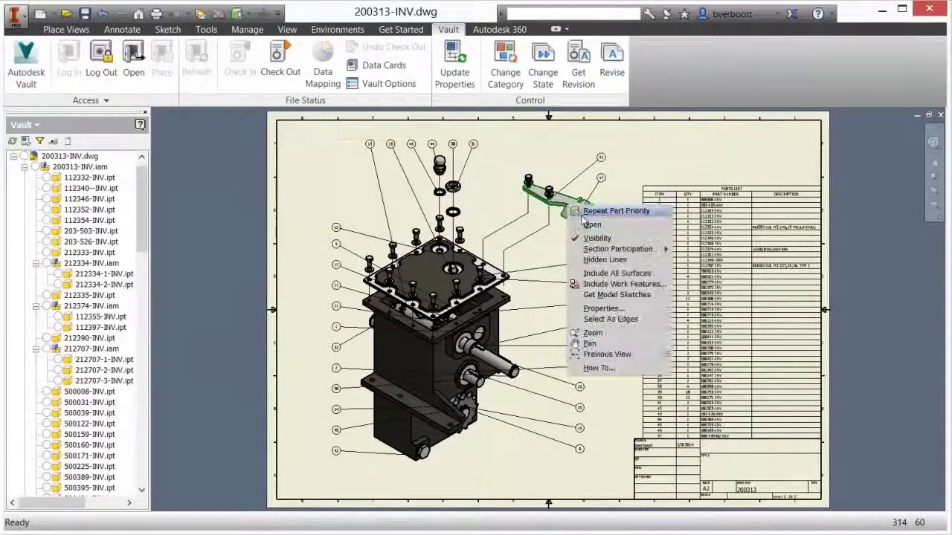
left_click(588, 228)
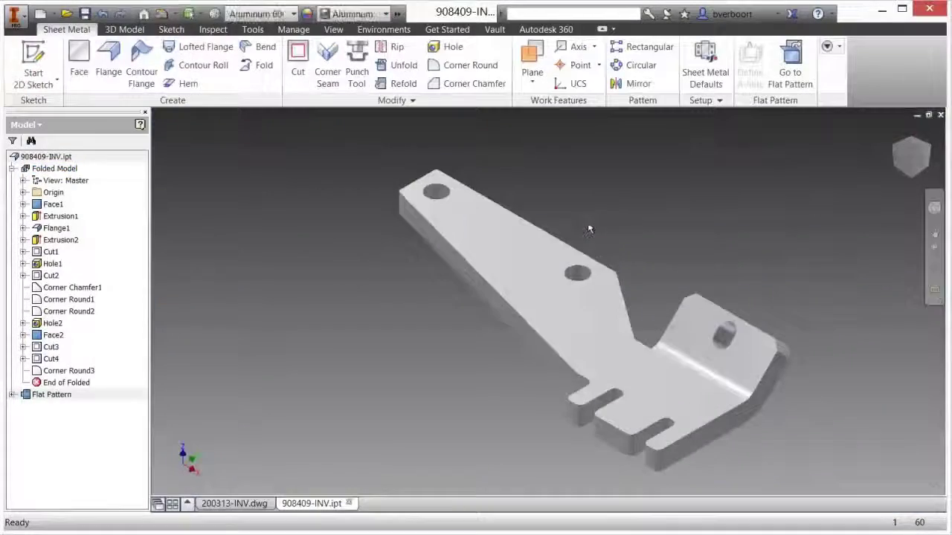
right_click(66, 157)
left_click(95, 204)
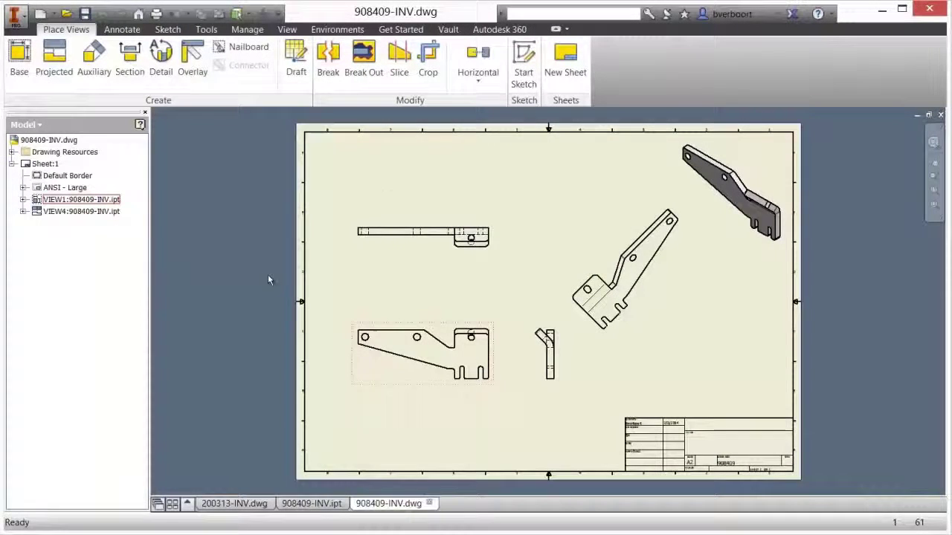
- Check out 908409-INV.dwg and place a Flat Pattern base view of the bracket
right_click(377, 184)
left_click(382, 140)
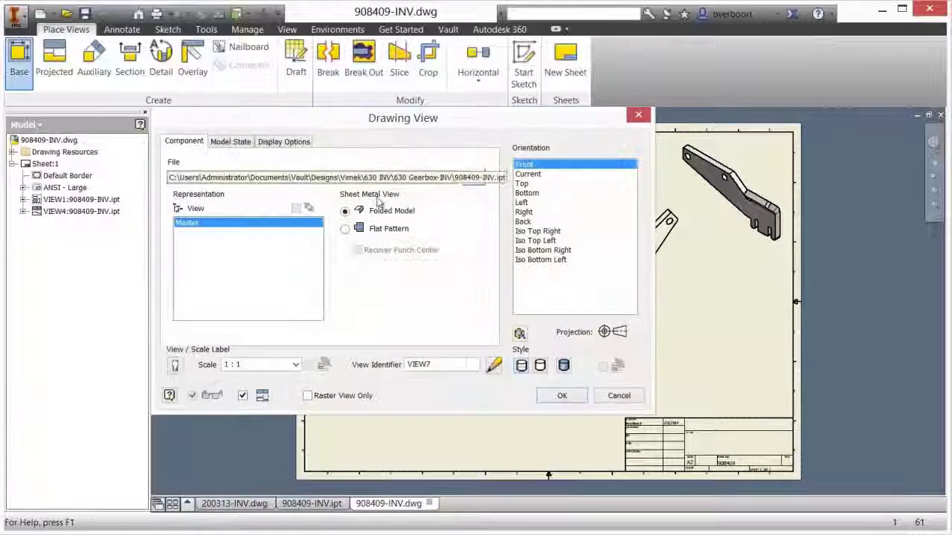
left_click(344, 230)
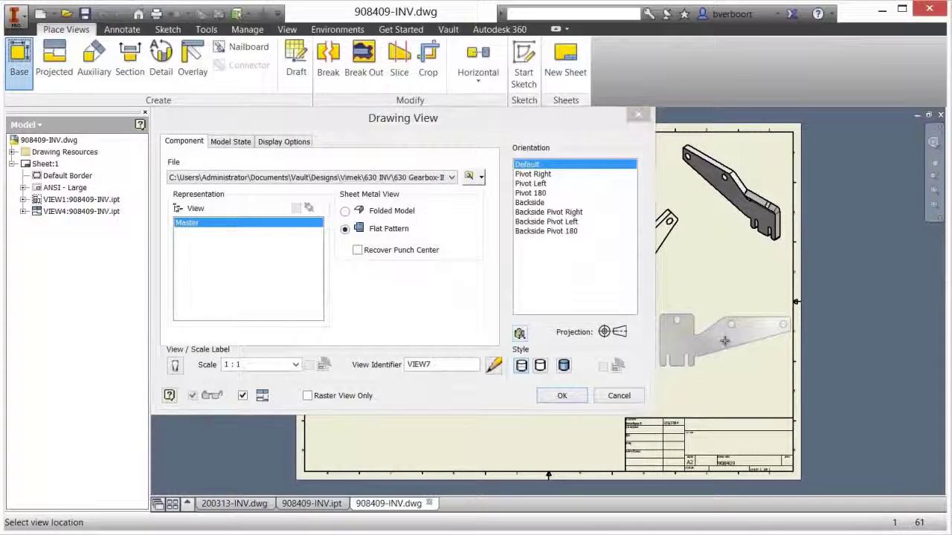
left_click_drag(84, 95, 129, 128)
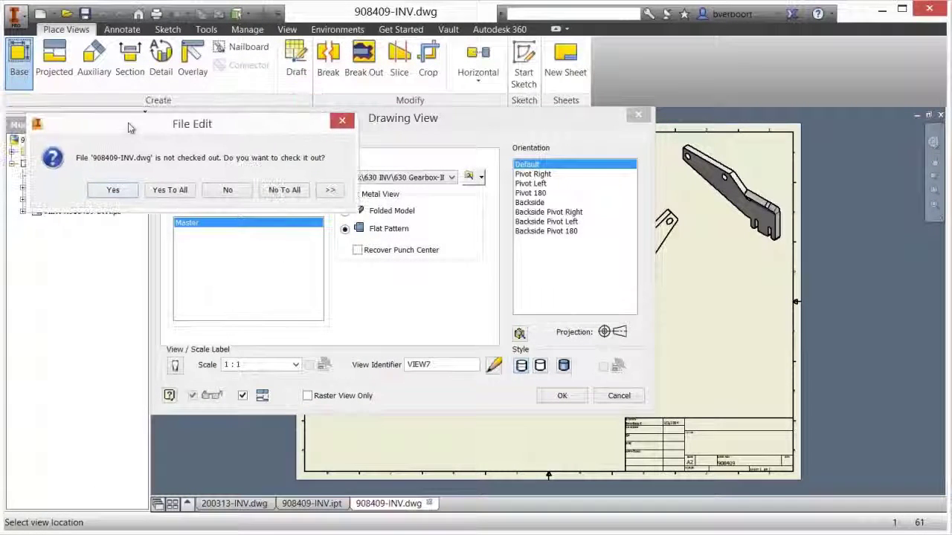
left_click(112, 190)
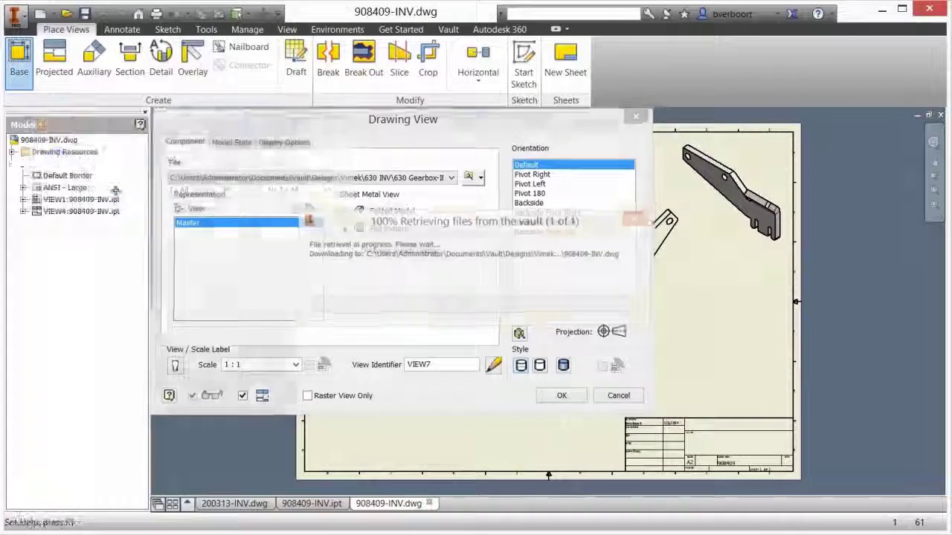
left_click(423, 237)
- Finish the projected view and arrange the sheet with the flat pattern at upper left
right_click(431, 327)
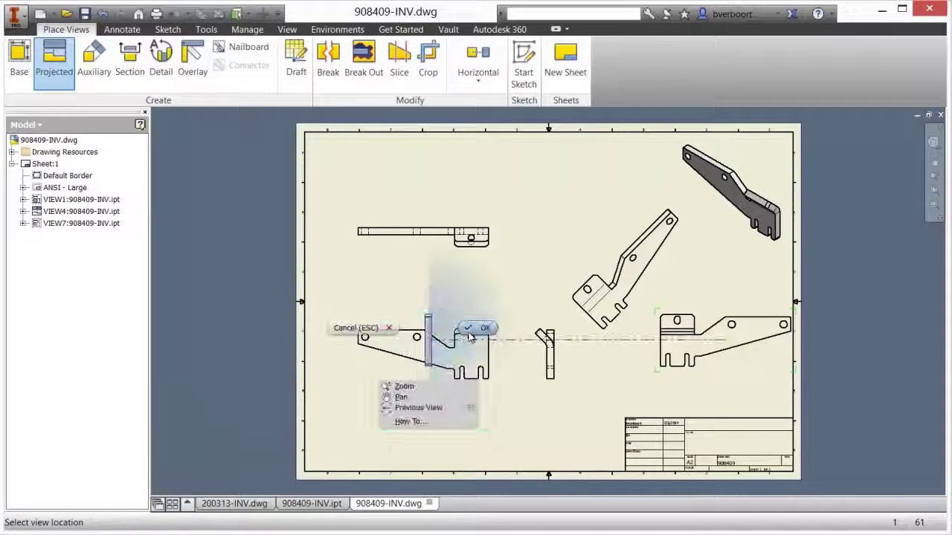
left_click(446, 376)
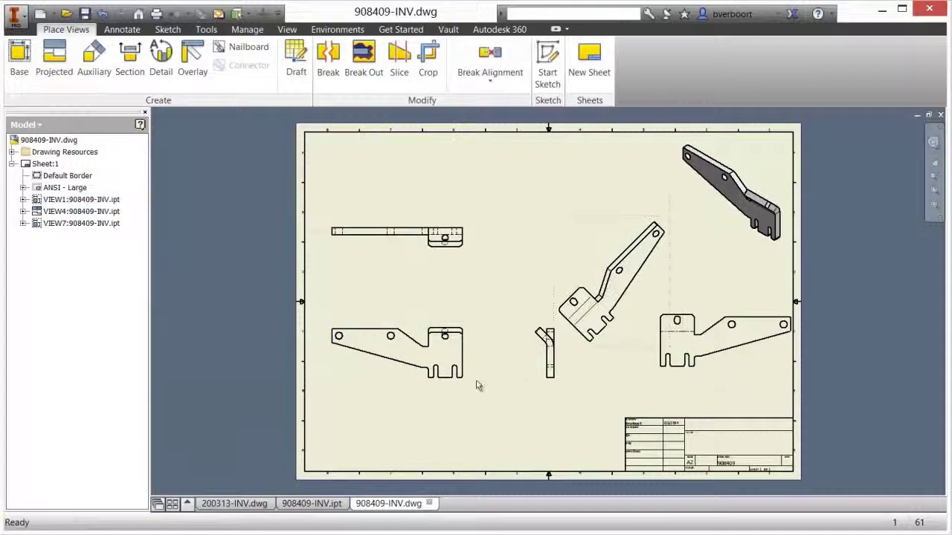
left_click_drag(478, 386, 463, 417)
left_click_drag(739, 378, 417, 234)
left_click_drag(417, 234, 417, 299)
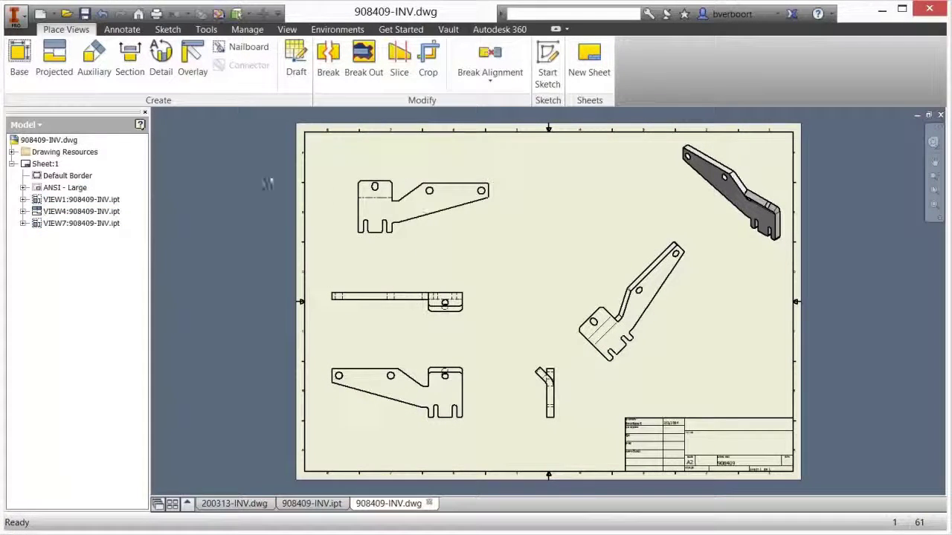
- Save and check in 908409-INV.dwg with the version comment 'Added'
left_click(38, 156)
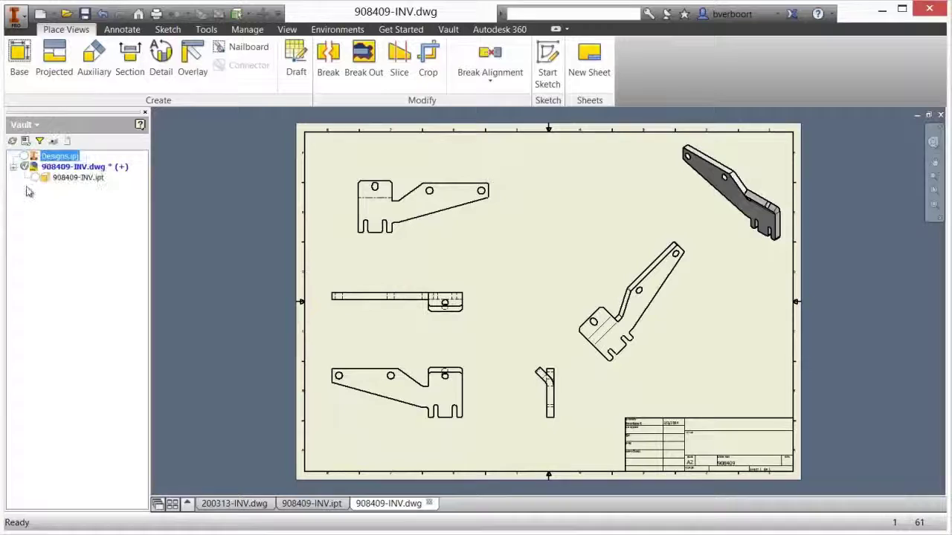
left_click(61, 167)
right_click(61, 167)
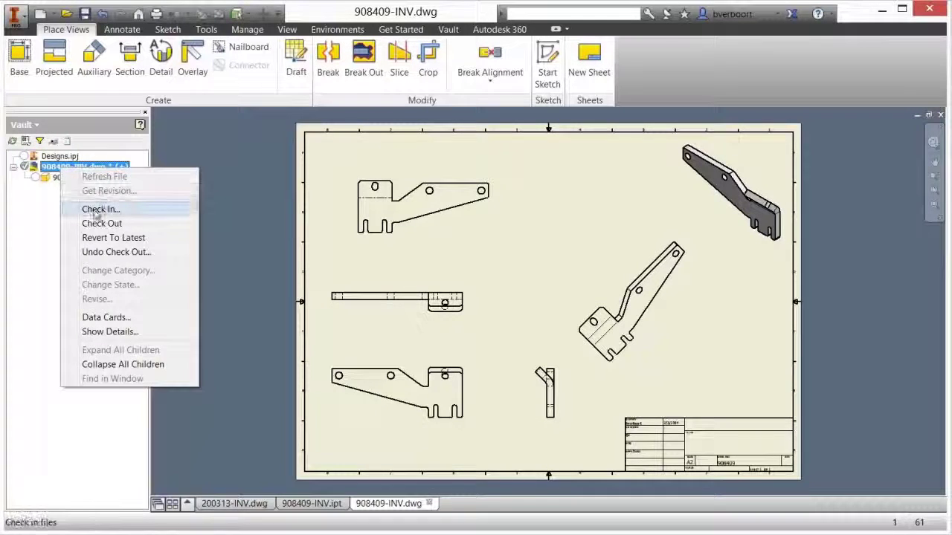
left_click(97, 209)
left_click(262, 191)
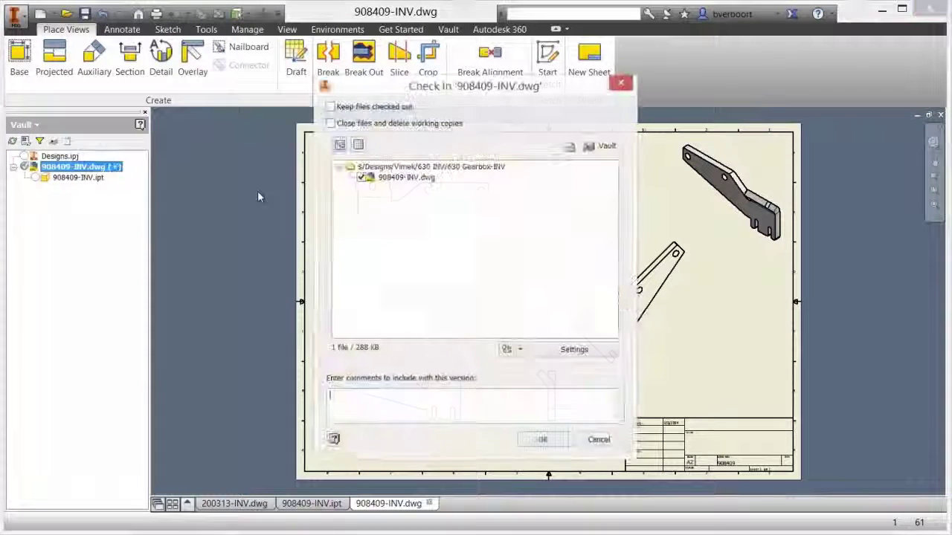
left_click(360, 397)
type("Added Flatpattern")
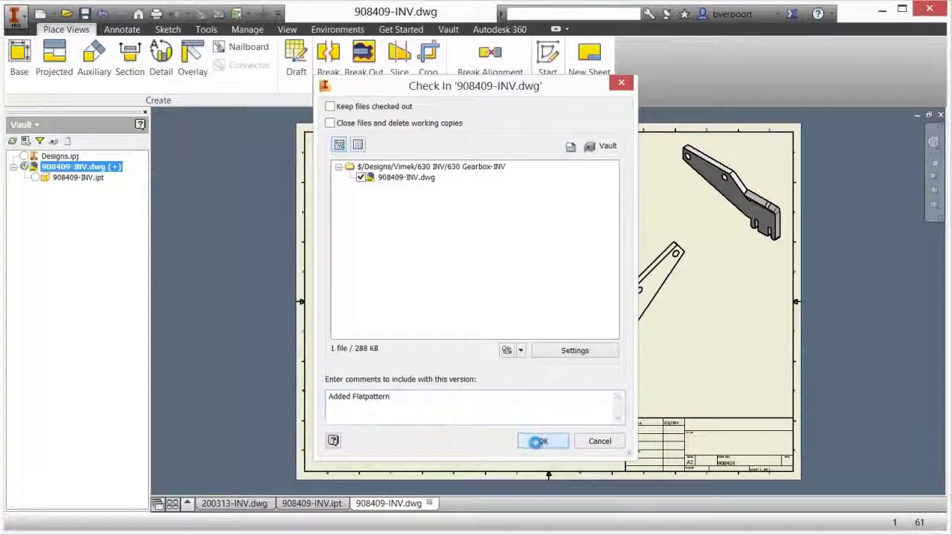
left_click(542, 441)
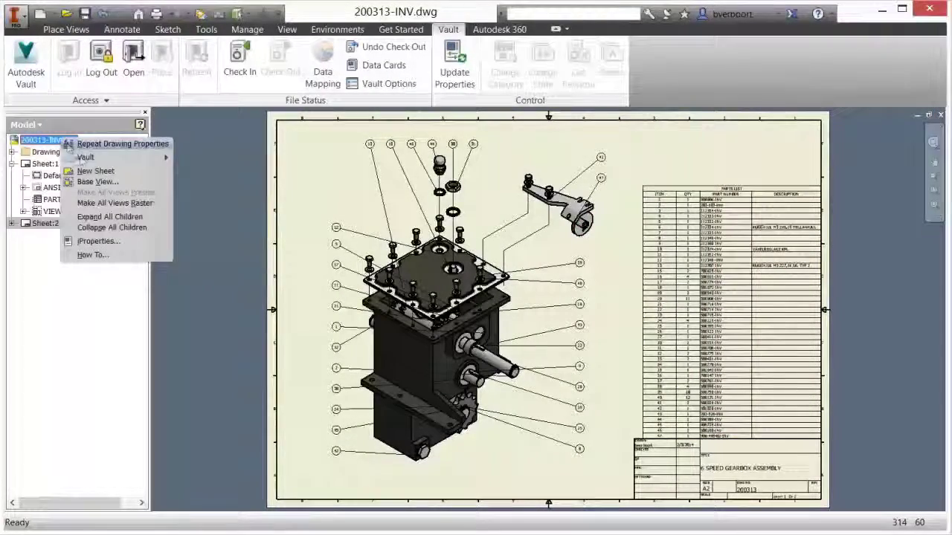
- Save and check in the 200313-INV.dwg assembly drawing
mouse_move(119, 158)
left_click(206, 181)
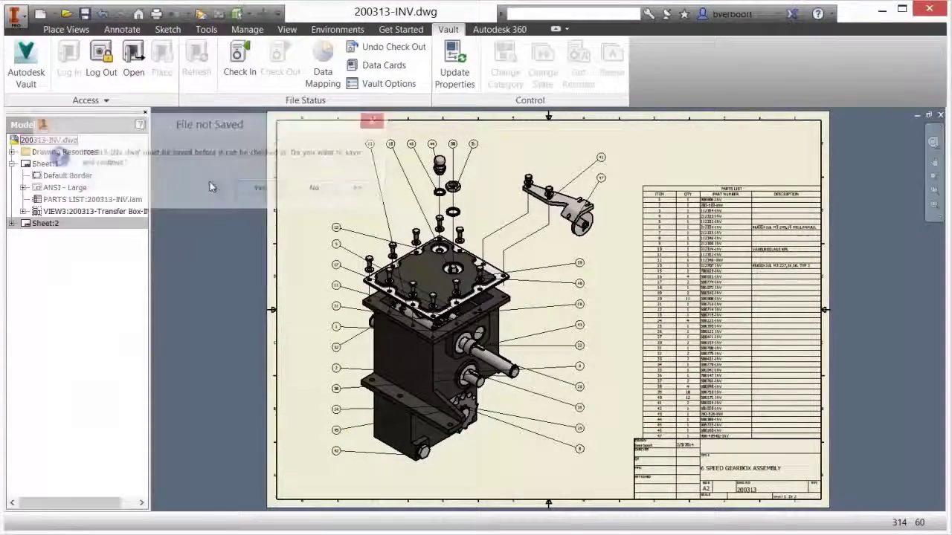
left_click(255, 193)
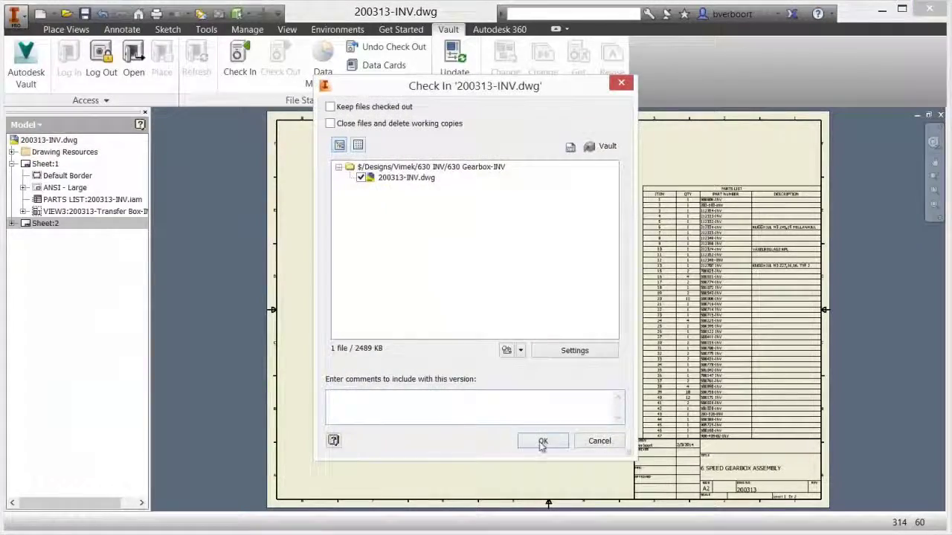
left_click(542, 441)
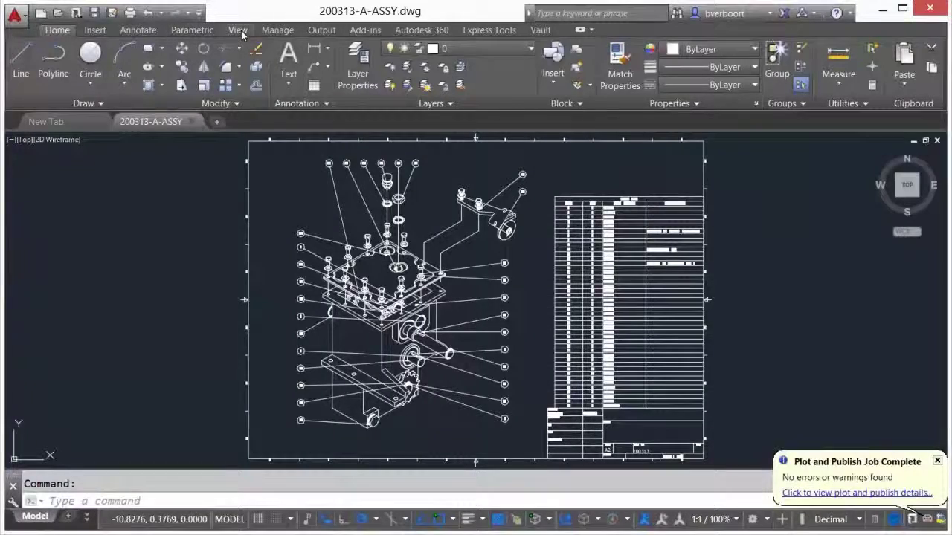
- Start a Check In Folder for the 630 Gearbox-A drawings and accept the vault location
left_click(238, 29)
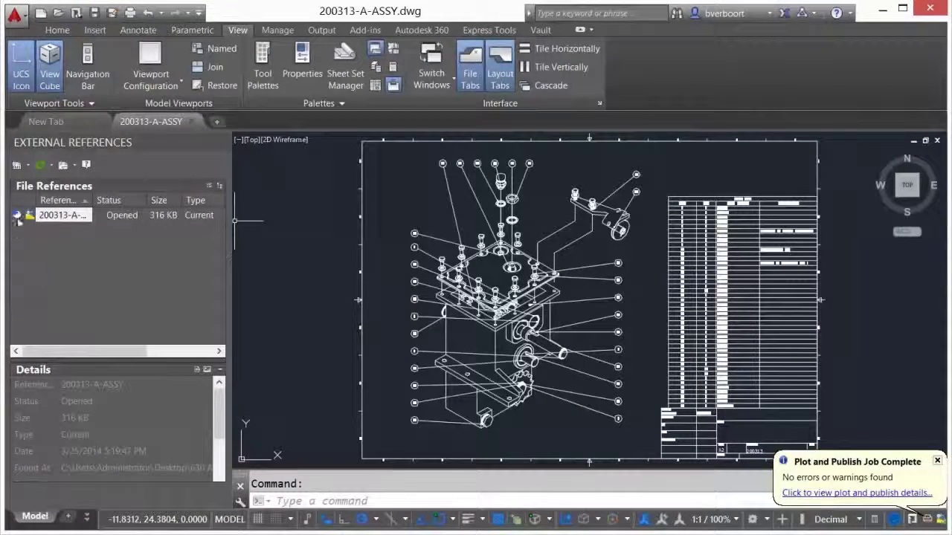
mouse_move(18, 221)
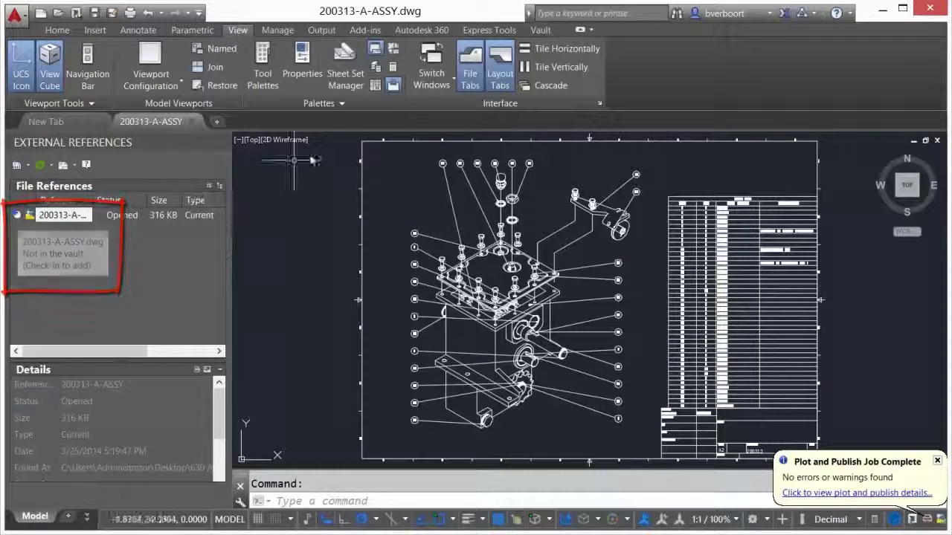
left_click(540, 29)
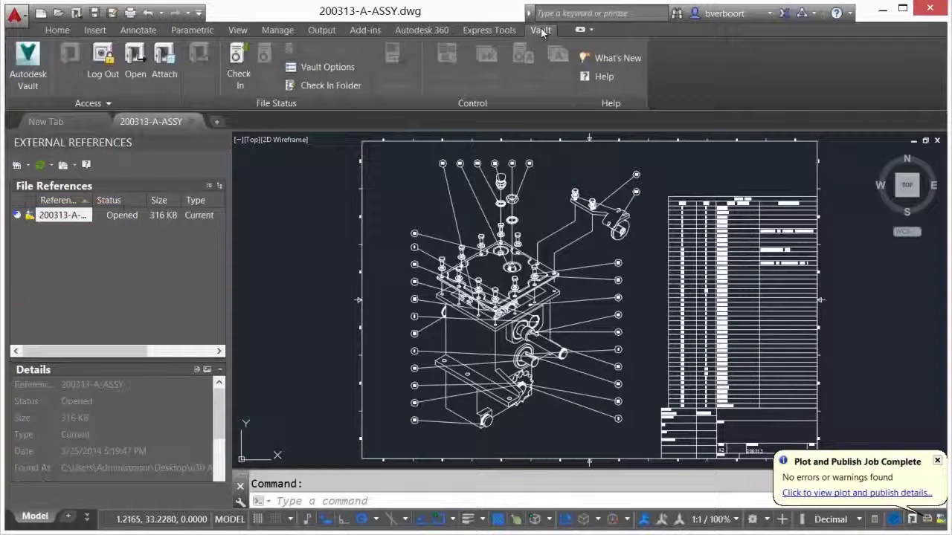
left_click(322, 88)
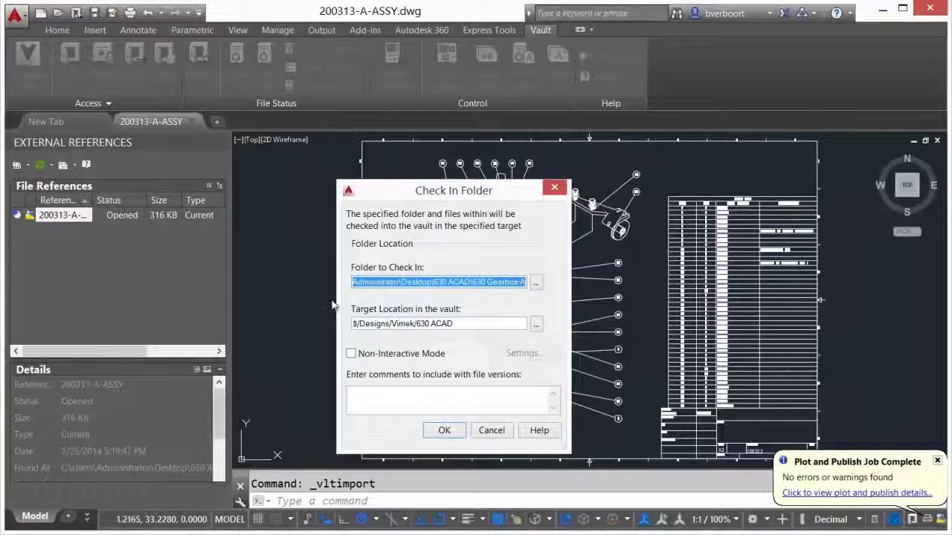
left_click(445, 431)
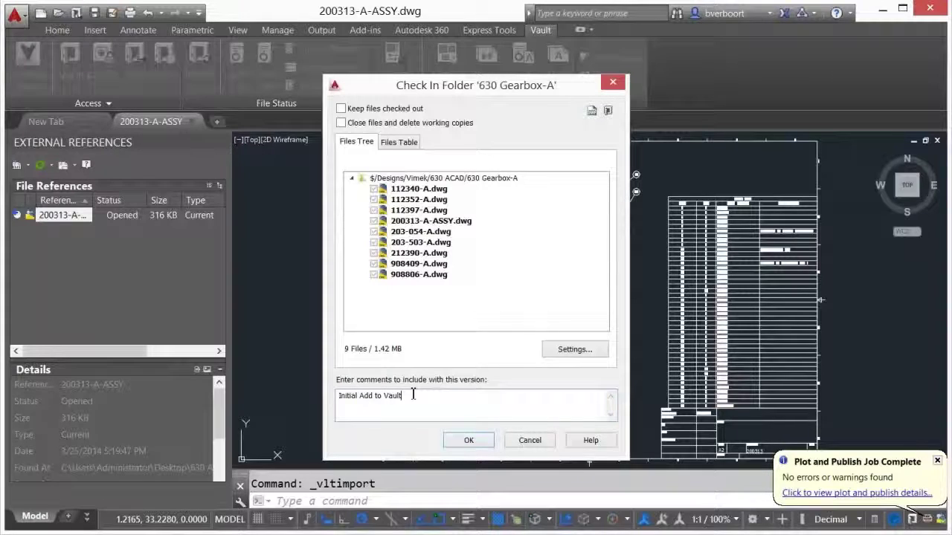
- Send visualization files to the job server for all files and check in the nine drawings
left_click(574, 349)
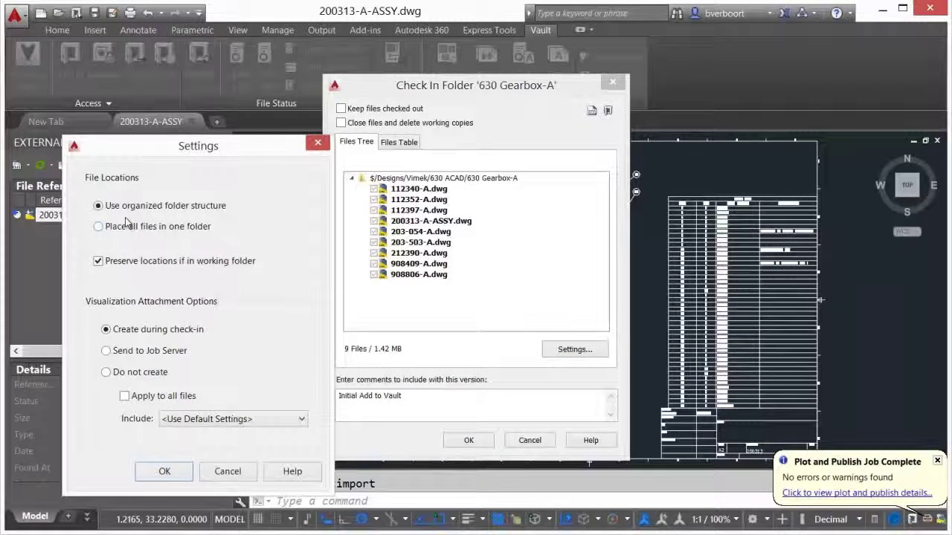
left_click(106, 351)
left_click(124, 396)
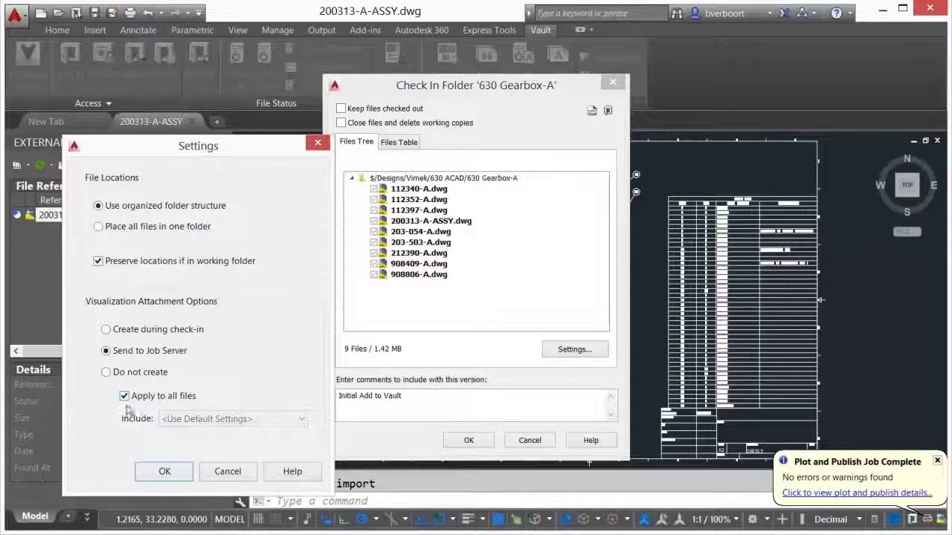
left_click(163, 471)
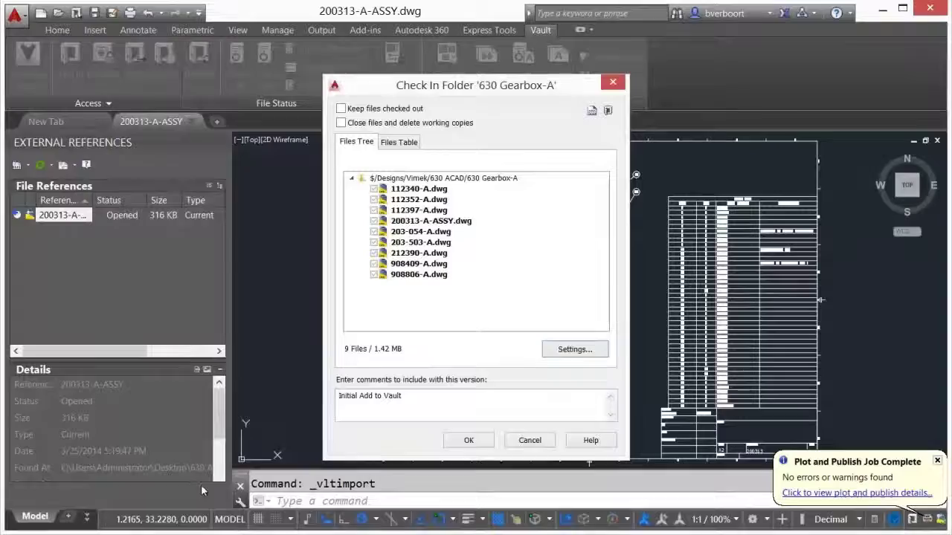
left_click(483, 444)
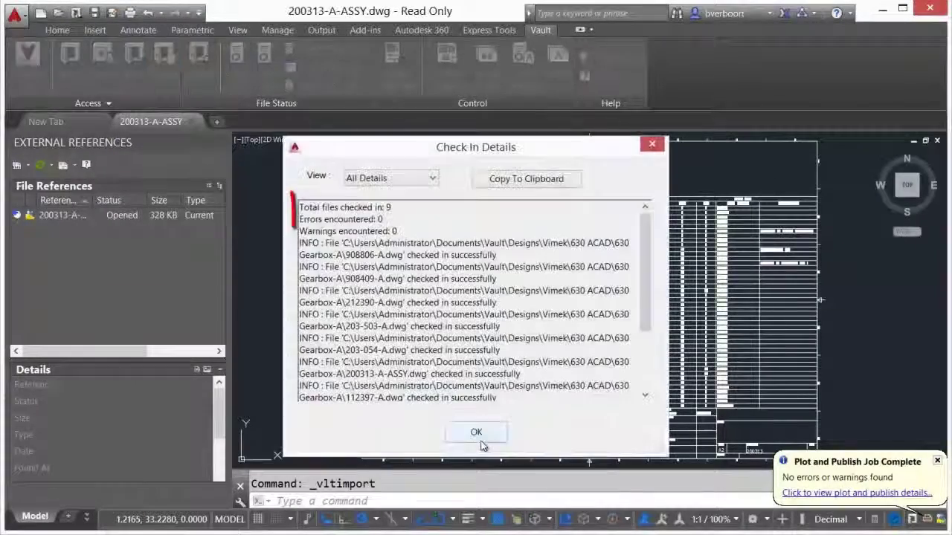
left_click(480, 445)
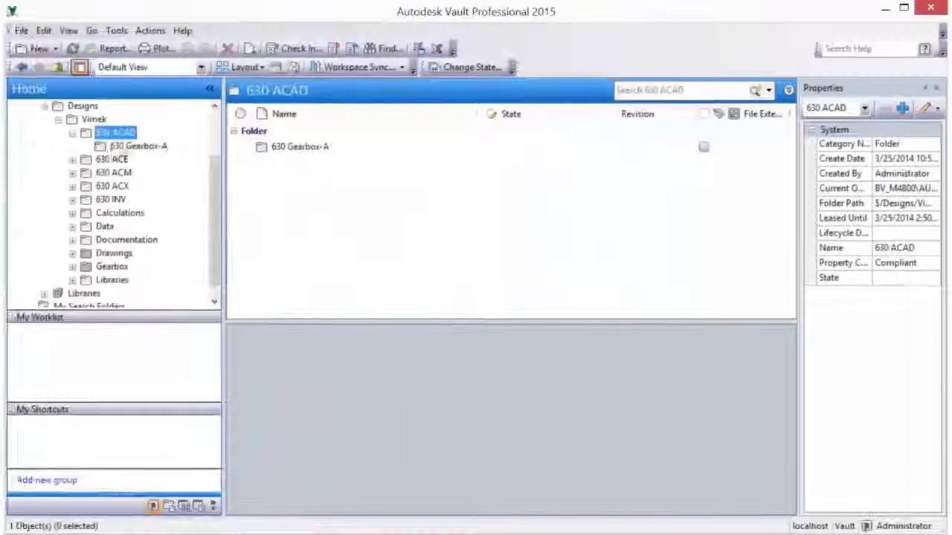
- Preview 112340-A.dwg in the 630 Gearbox-A folder, zooming and panning to the DRAWN box
left_click(139, 146)
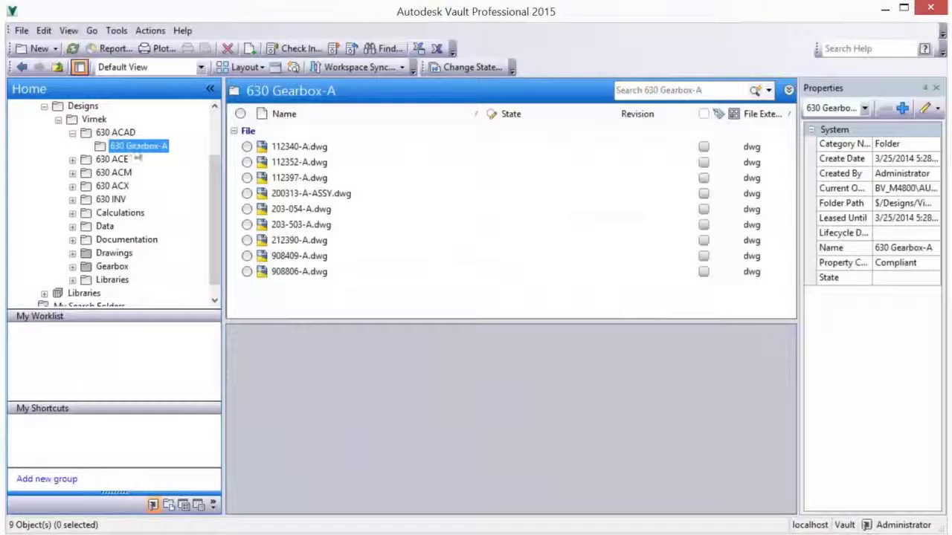
left_click(286, 148)
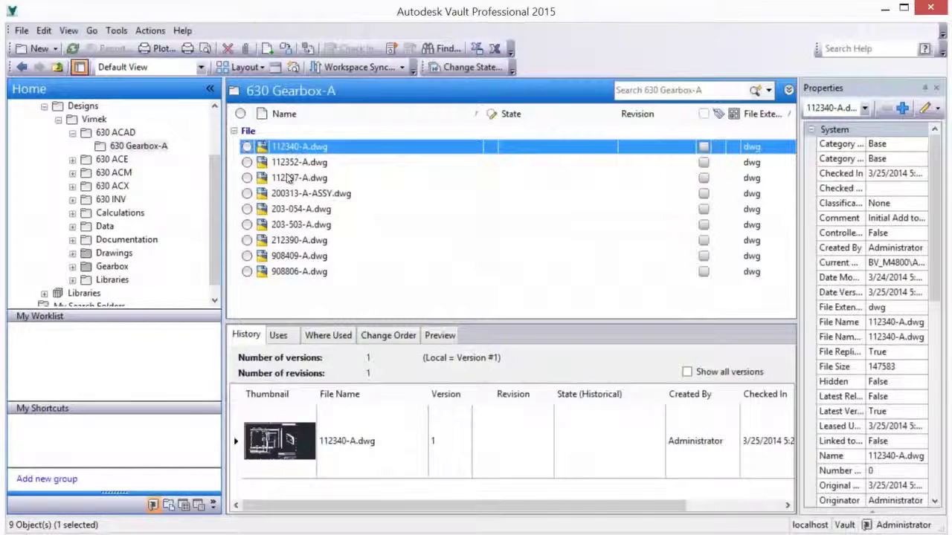
left_click(440, 336)
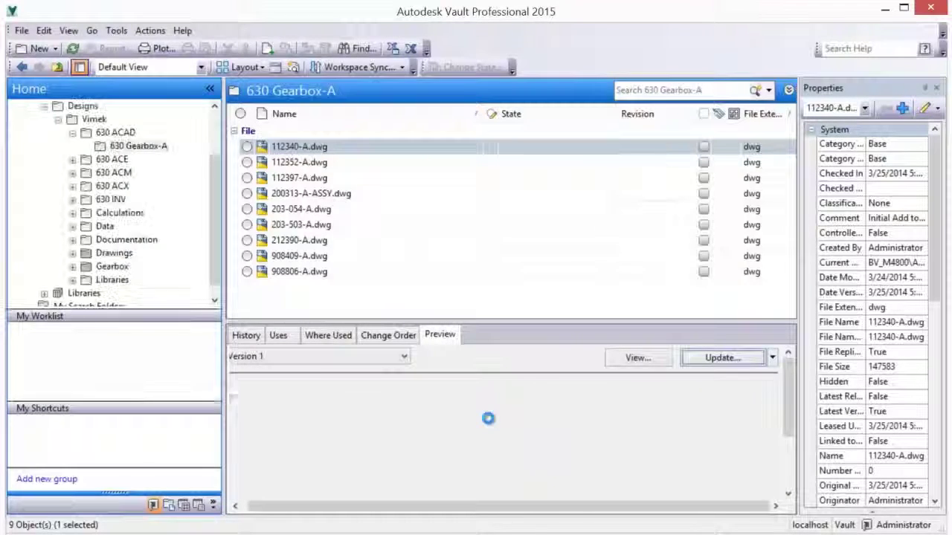
left_click_drag(482, 318, 482, 242)
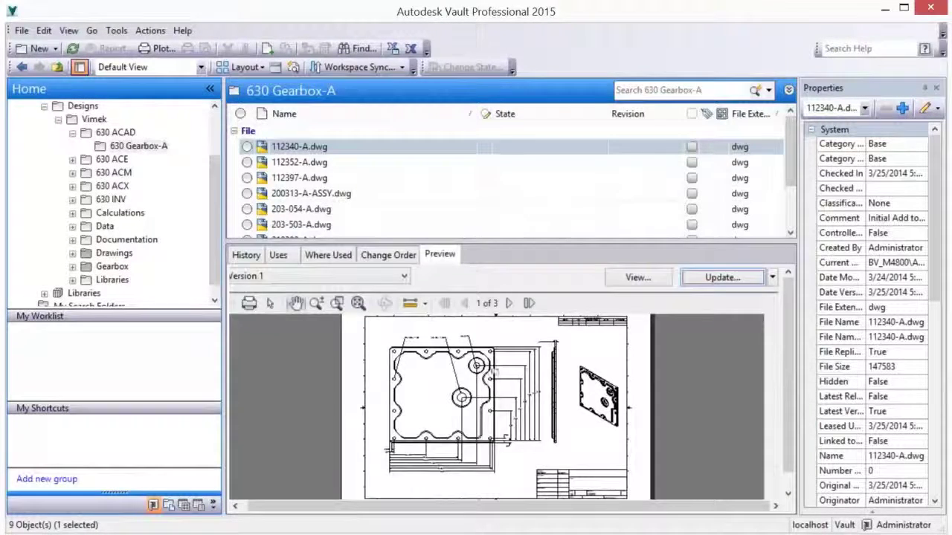
scroll(452, 370, "up", 5)
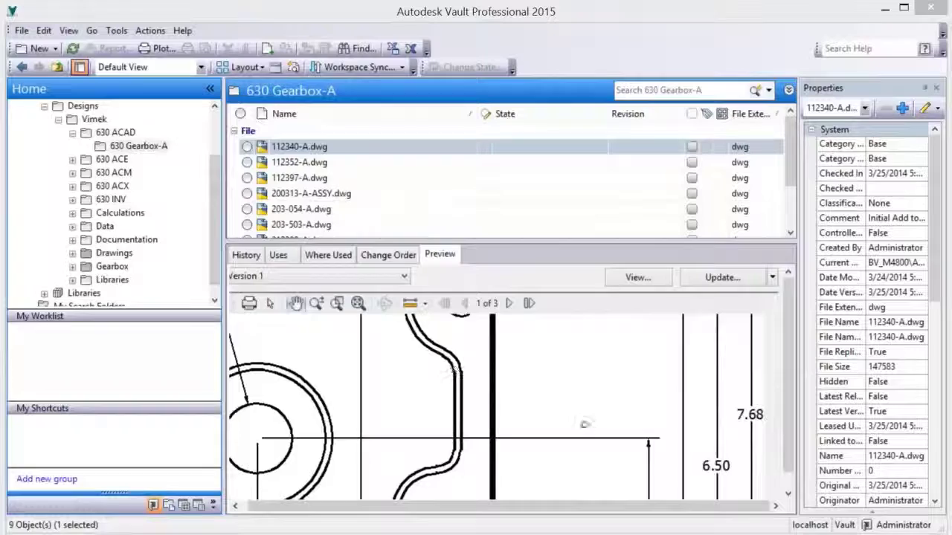
scroll(584, 424, "down", 3)
scroll(399, 336, "up", 3)
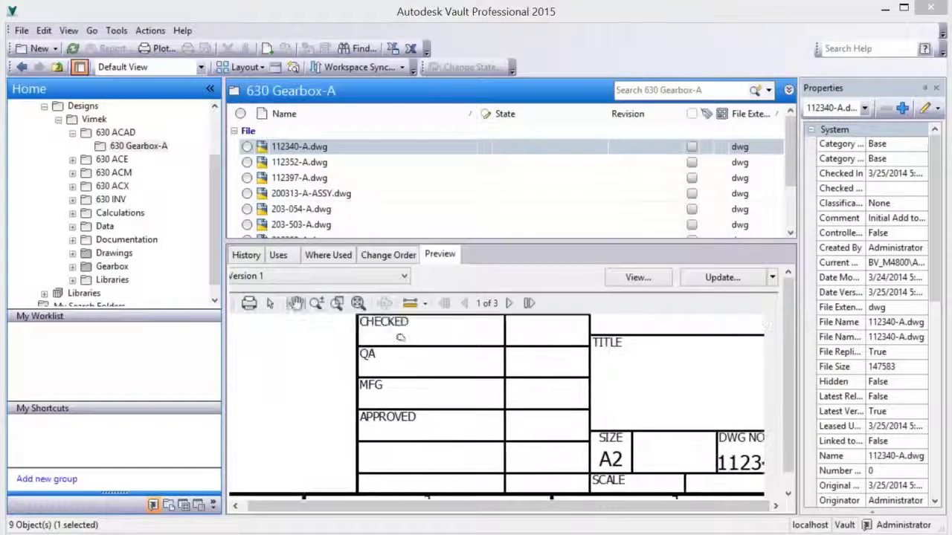
left_click_drag(400, 336, 514, 397)
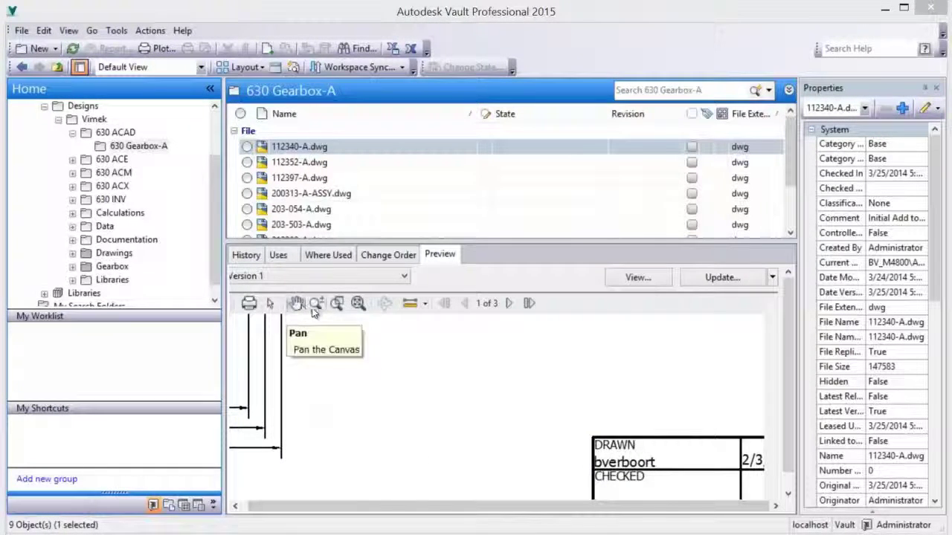
left_click(338, 306)
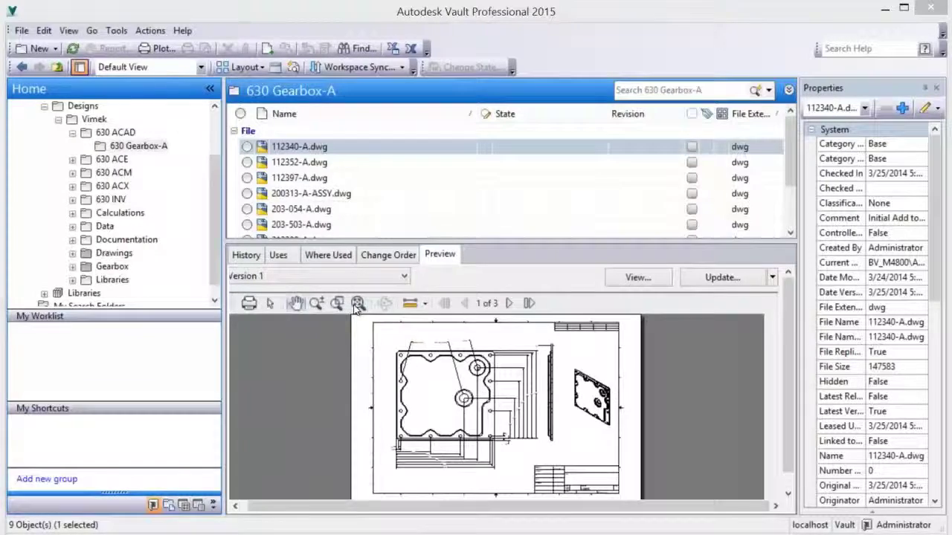
- Preview 200313-A-ASSY.dwg, zooming and panning to its balloons and parts list
left_click(304, 196)
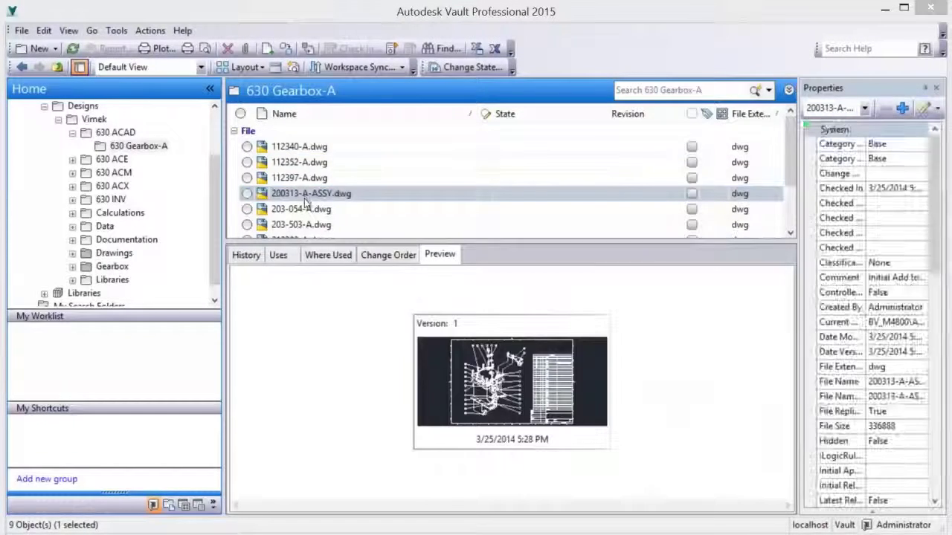
scroll(504, 401, "up", 5)
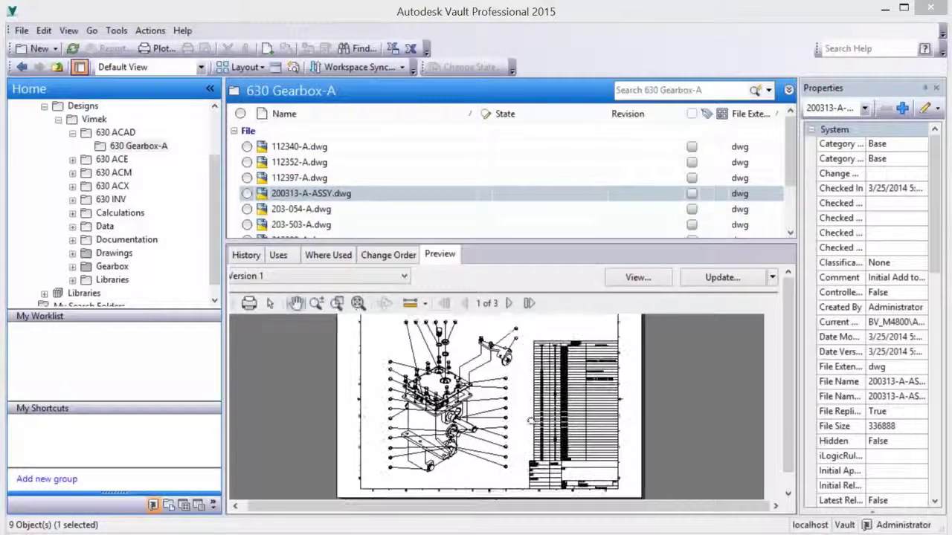
scroll(504, 414, "up", 2)
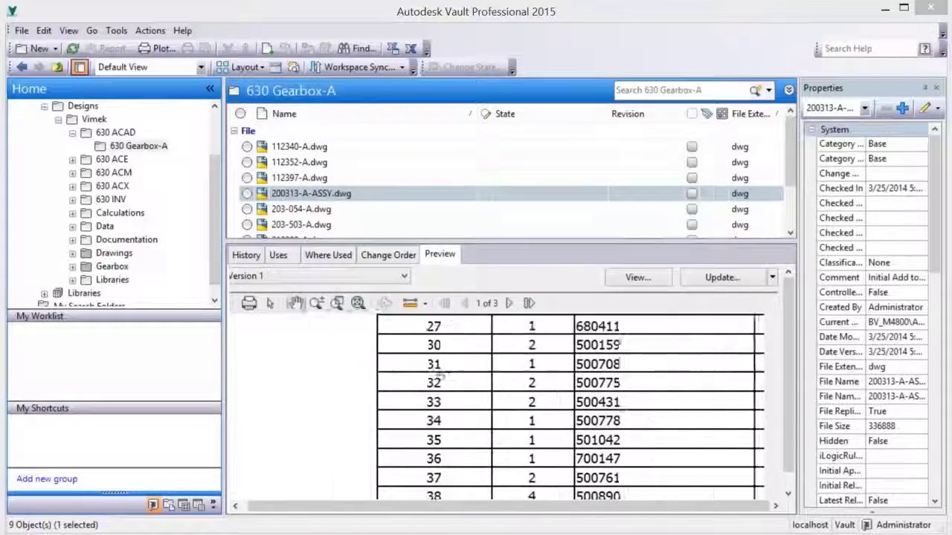
left_click_drag(520, 409, 748, 399)
scroll(748, 399, "down", 2)
scroll(663, 410, "down", 3)
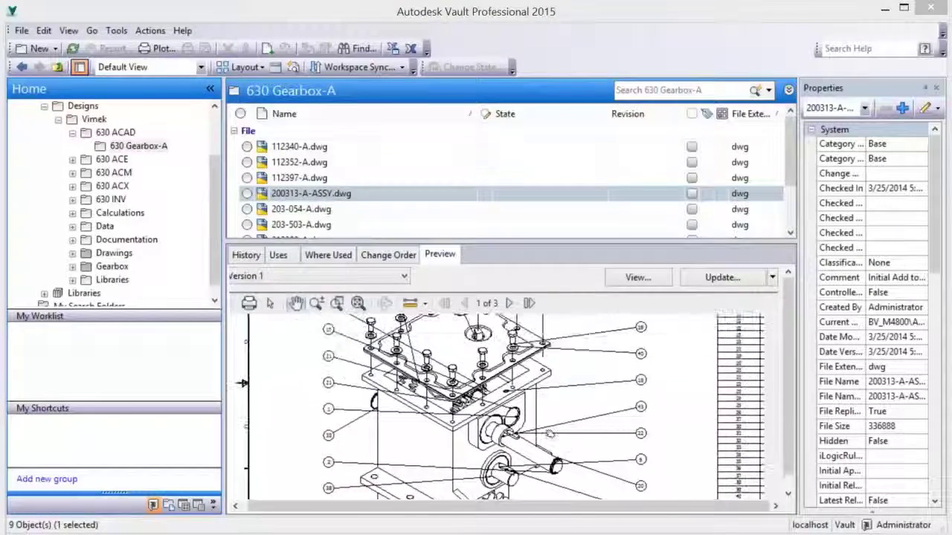
scroll(243, 383, "down", 3)
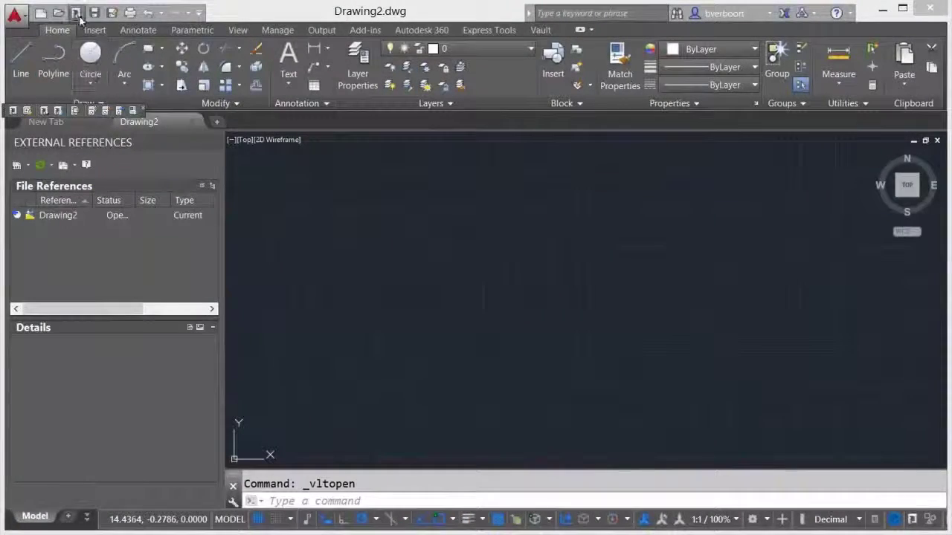
- Open 200313-A-ASSY.dwg through Vault Open and check it out for editing
left_click(76, 13)
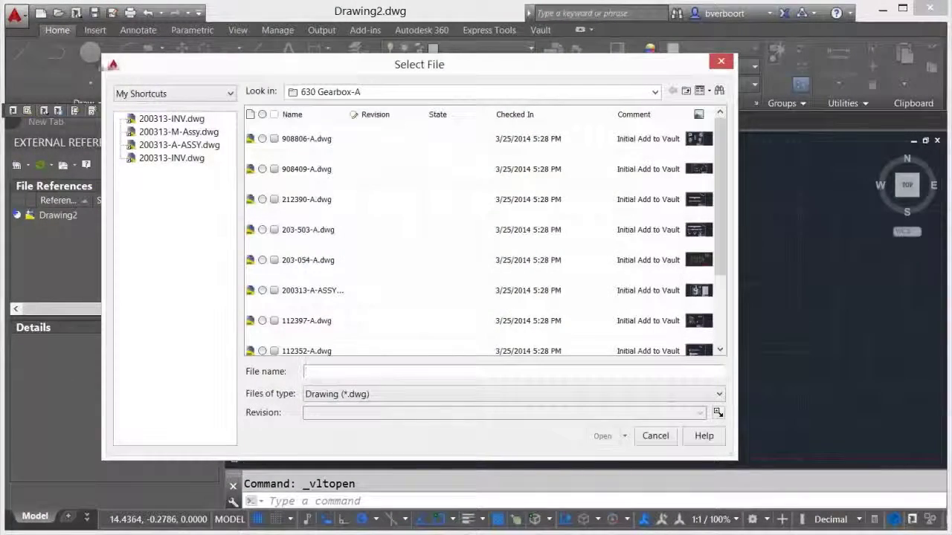
left_click(181, 147)
left_click(229, 93)
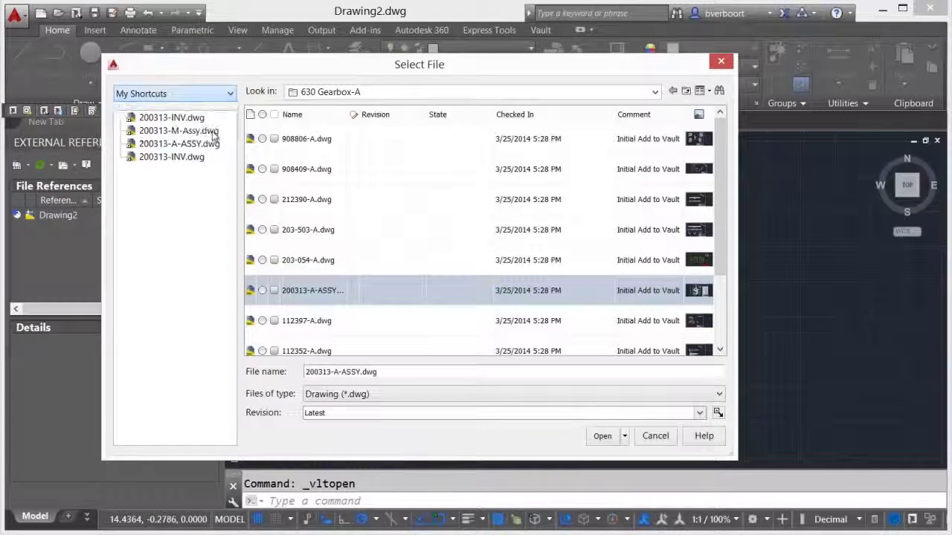
left_click(602, 439)
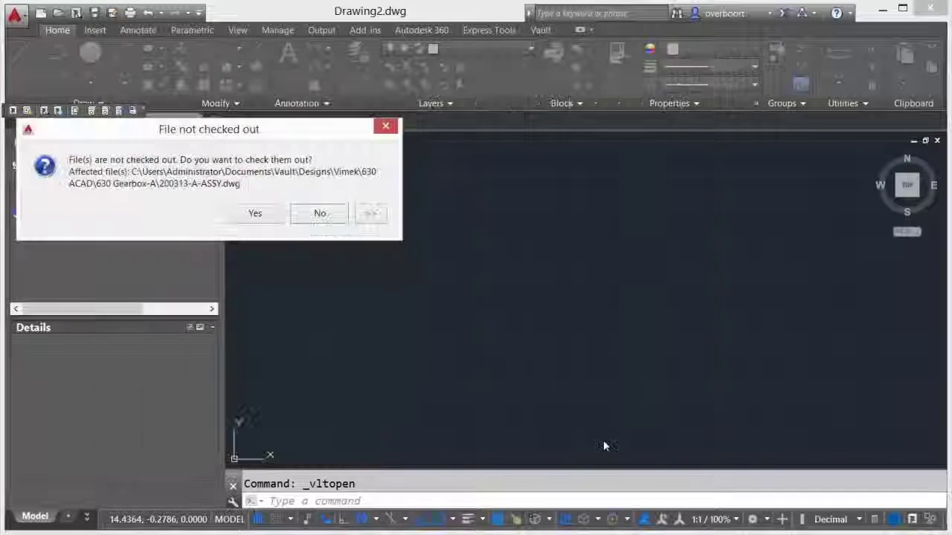
left_click(257, 214)
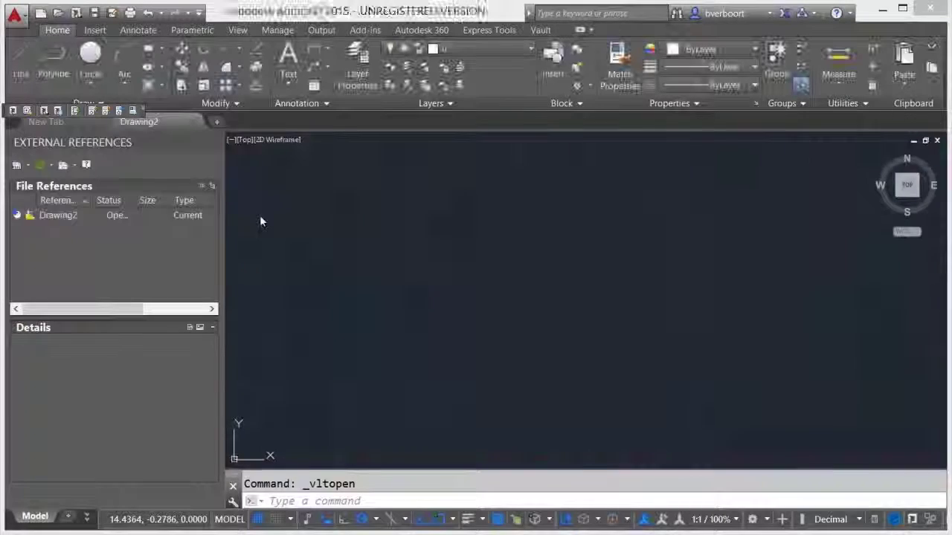
- Stretch the right-hand balloons horizontally left, closer to the gearbox, with Ortho on
left_click(183, 85)
left_click(627, 255)
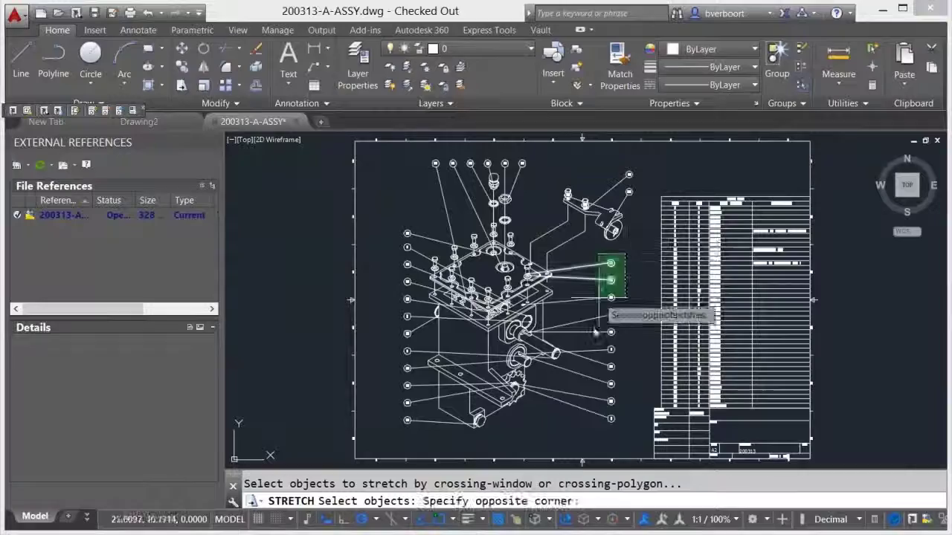
left_click(549, 428)
key("Return")
left_click(582, 427)
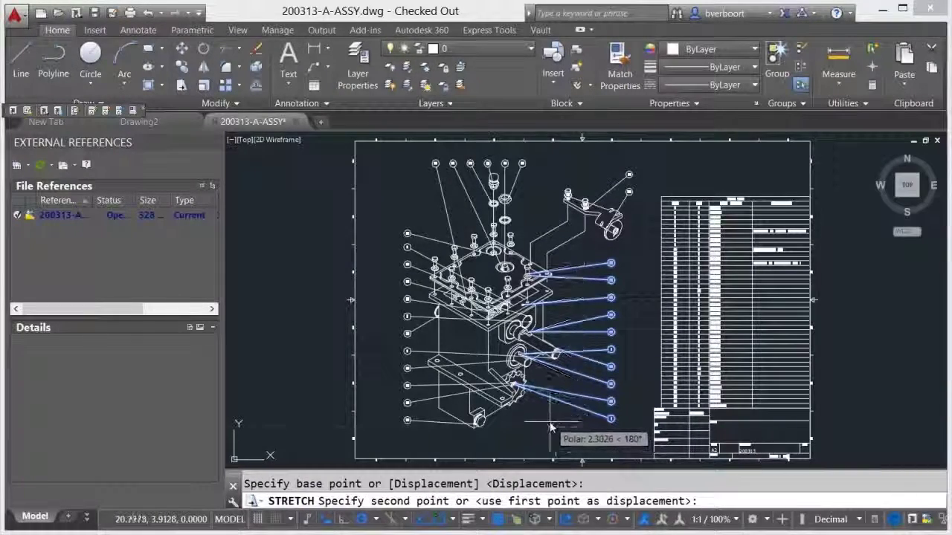
key("F8")
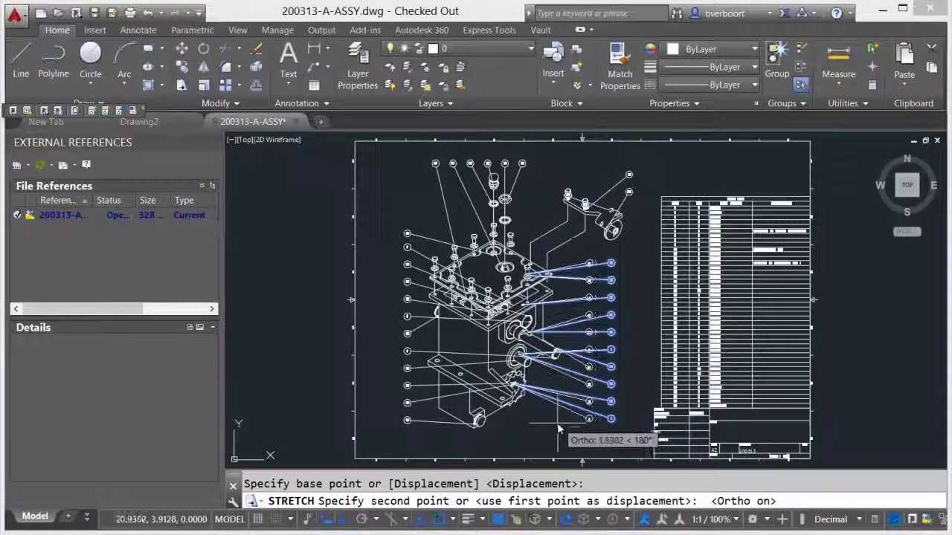
left_click(559, 429)
- Select the whole exploded assembly with MOVE and pick its base point to shift it left
type("m")
key("space")
left_click(632, 440)
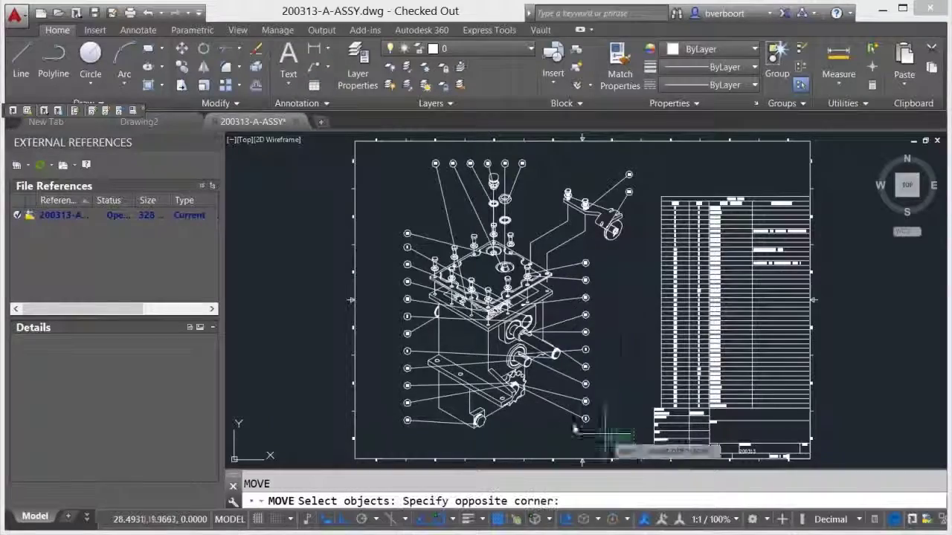
left_click(354, 134)
key("Return")
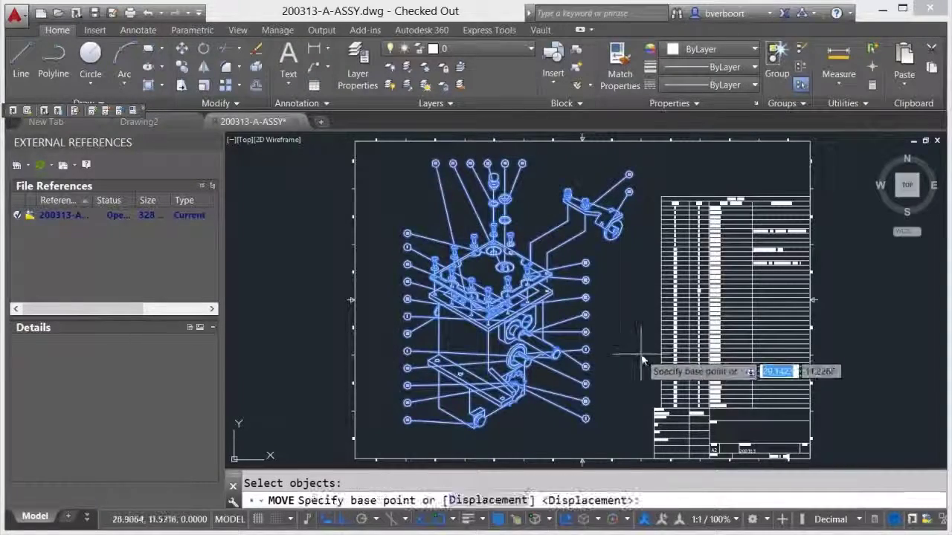
left_click(625, 389)
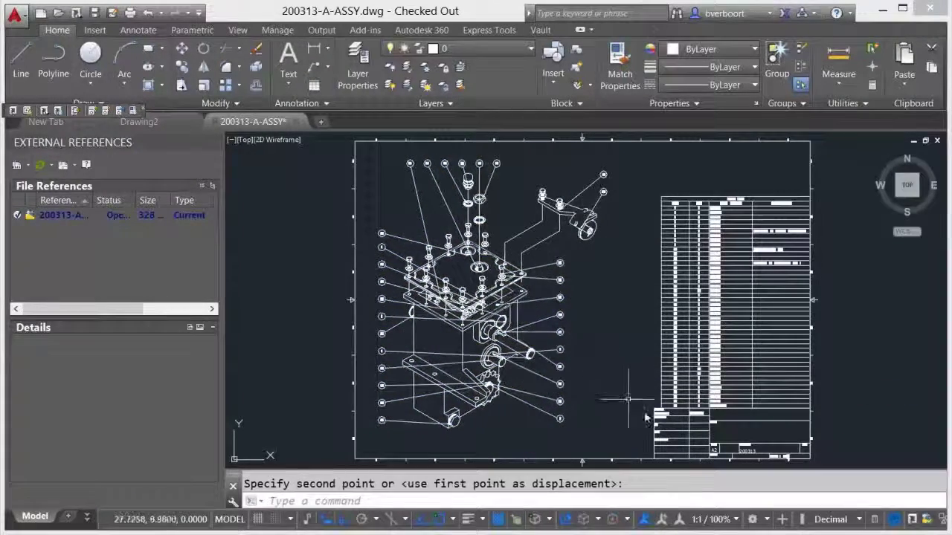
- Drop the assembly into place, then change the title block's TITLE attribute to '6 SPEED GEARBOX'
left_click(628, 399)
double_click(700, 421)
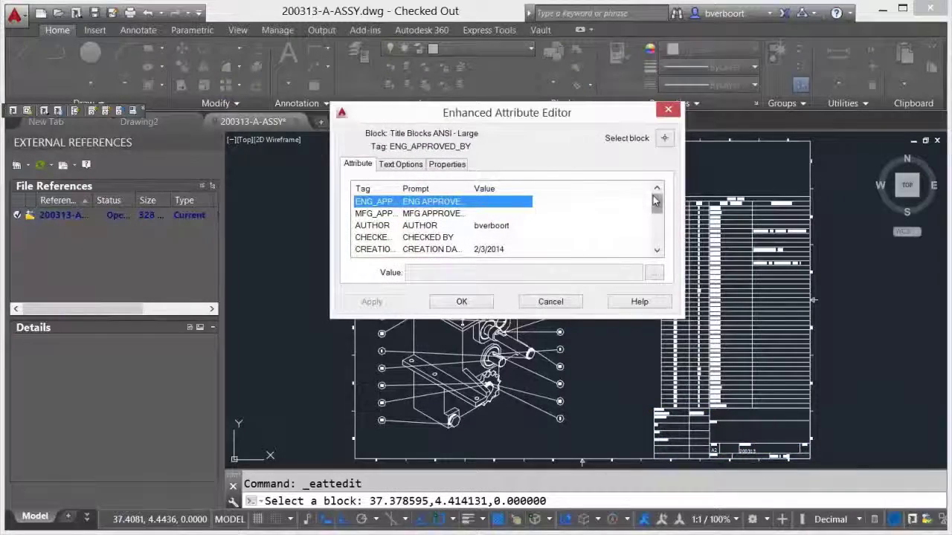
left_click_drag(654, 199, 654, 228)
left_click(396, 215)
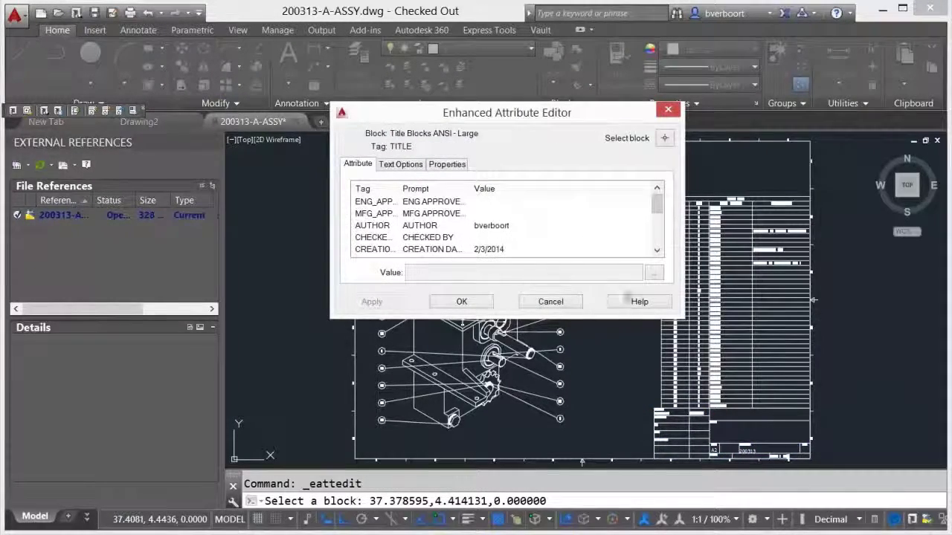
left_click(653, 274)
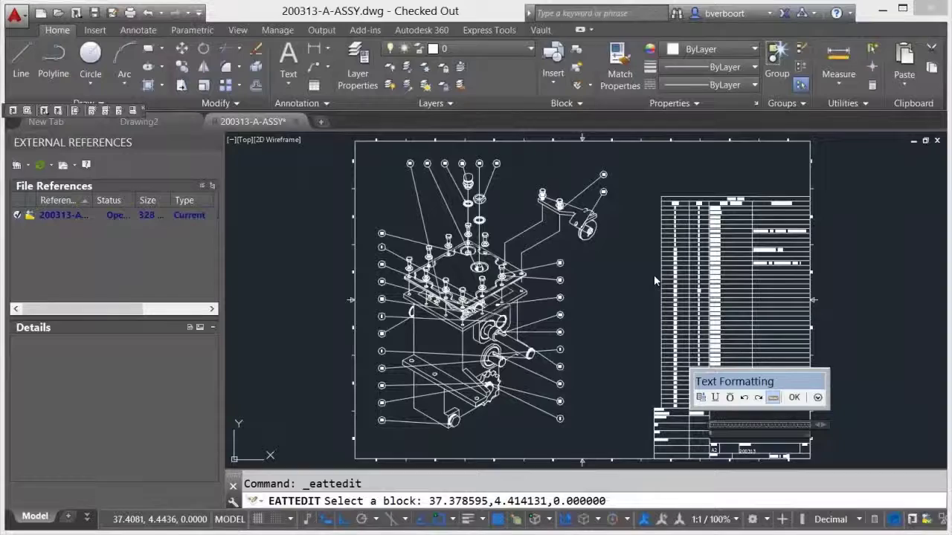
type("6 SPEED GEARBOX")
left_click(794, 397)
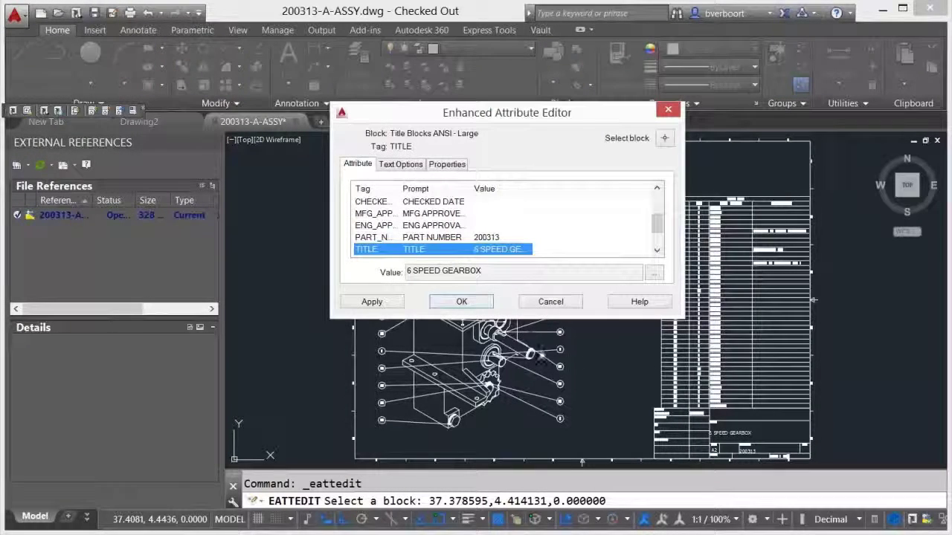
left_click(462, 302)
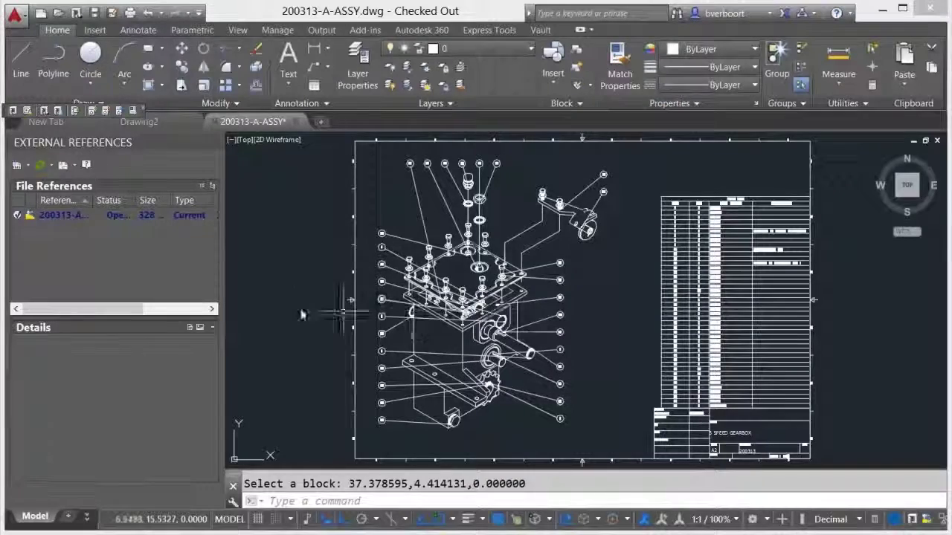
left_click(295, 253)
- Save and check in 200313-A-ASSY.dwg with comment 'adjusted views and added Title info', then review its version
right_click(67, 216)
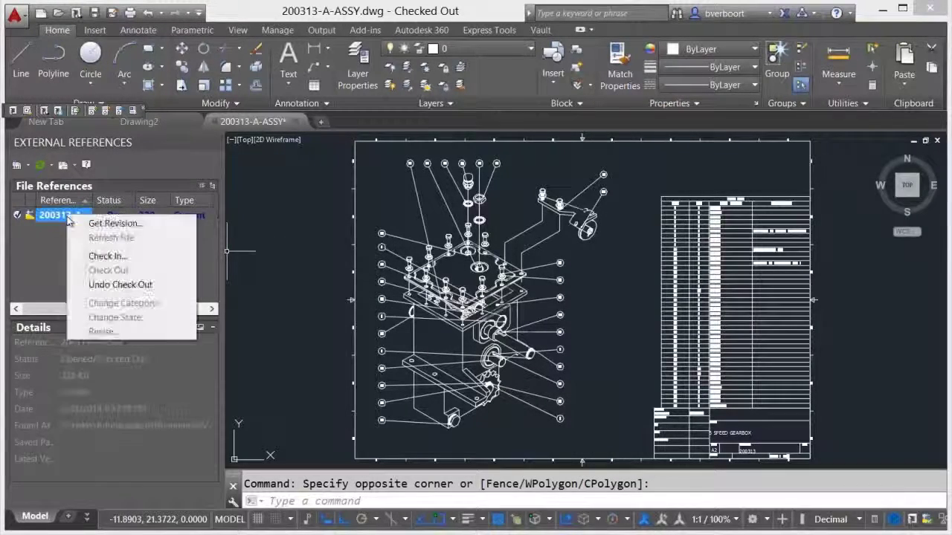
left_click(104, 260)
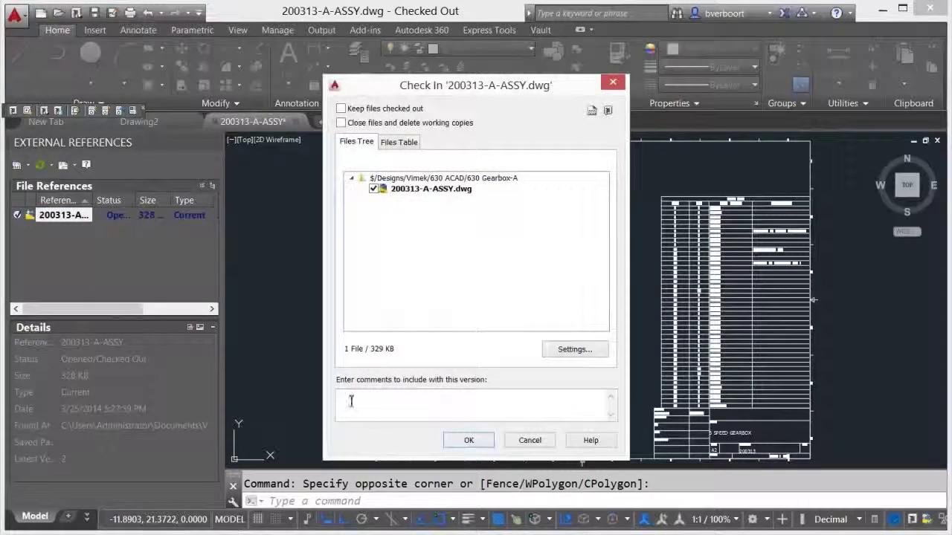
left_click(350, 401)
type("ad")
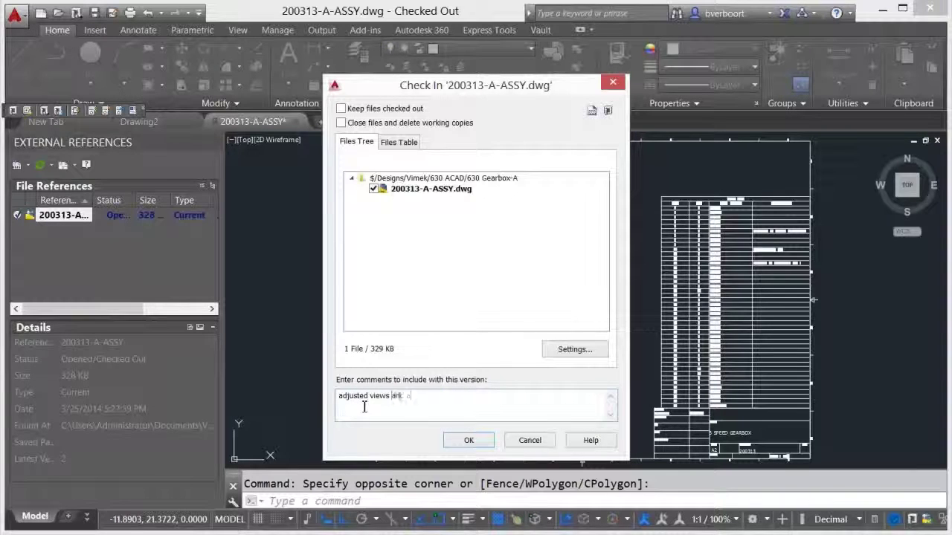
left_click(468, 440)
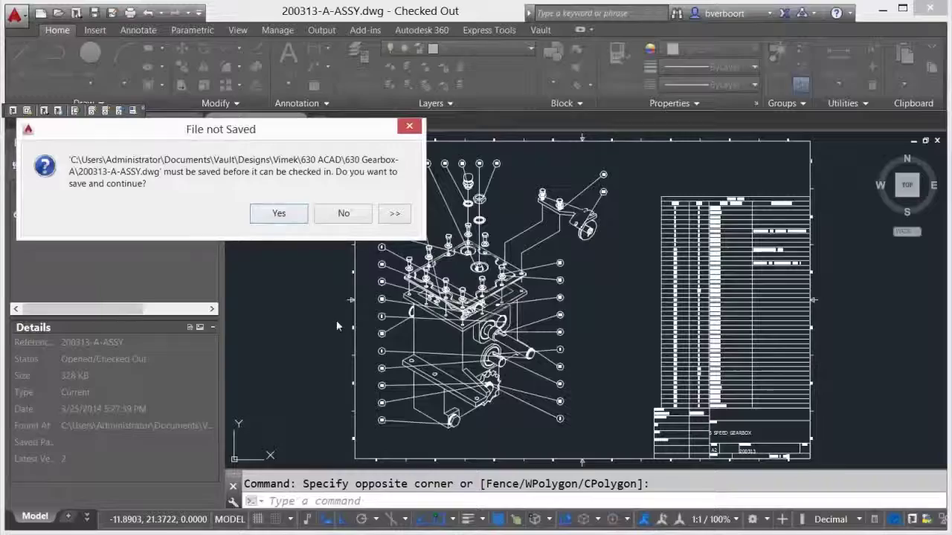
left_click(279, 214)
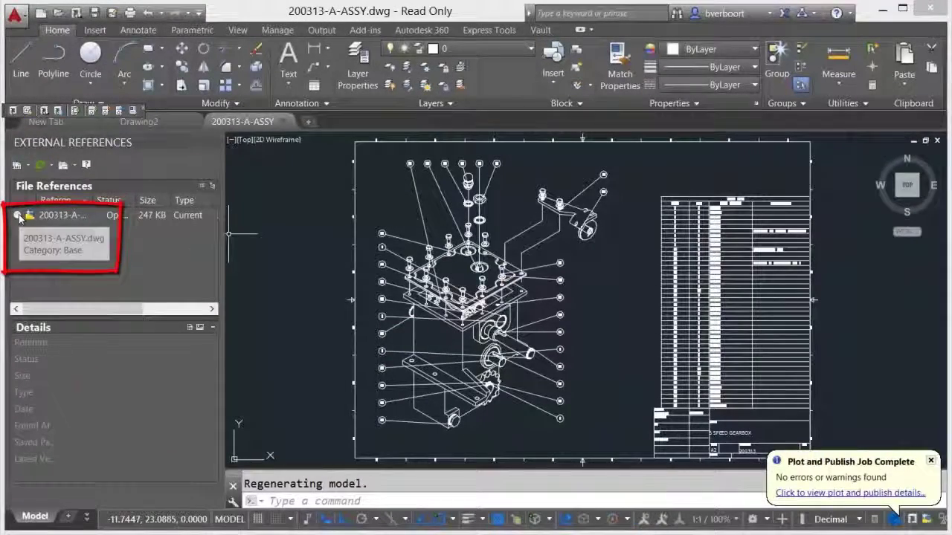
left_click(42, 217)
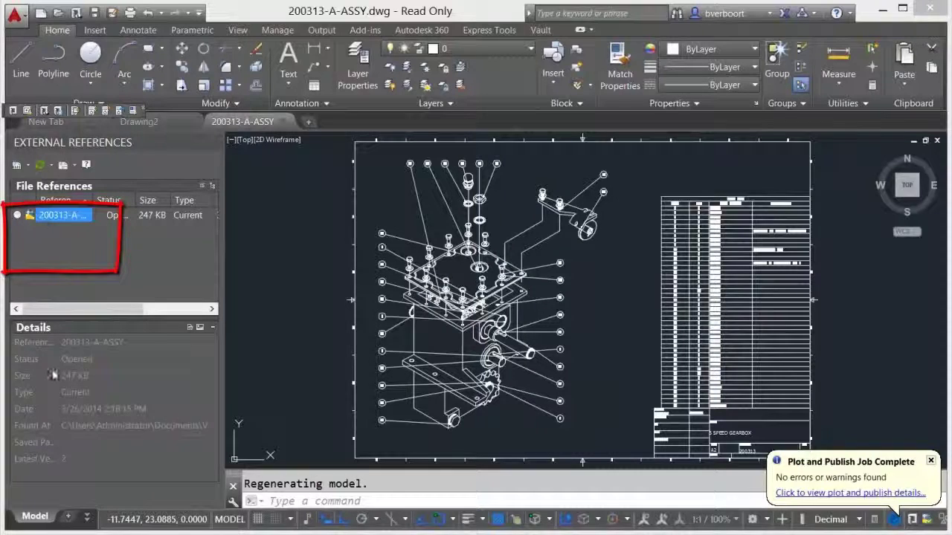
left_click(62, 461)
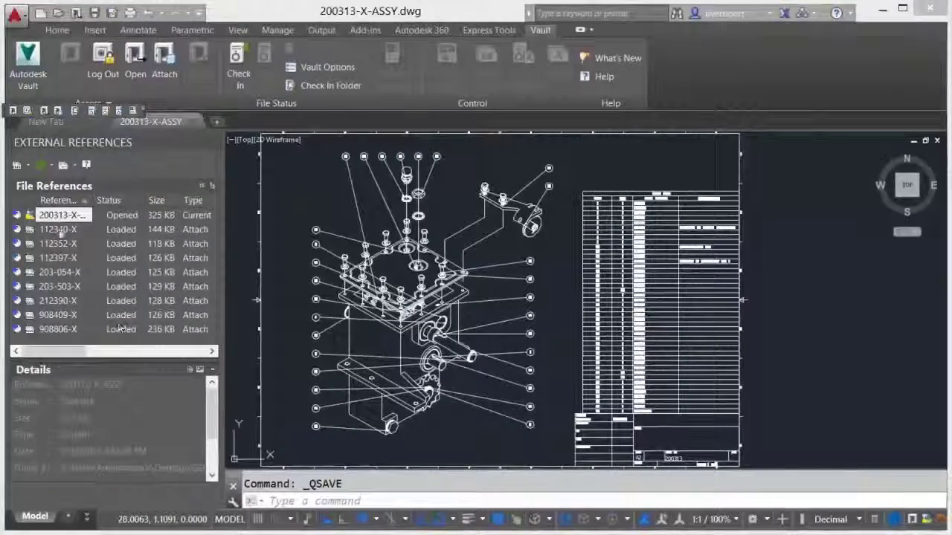
- Inspect the vault details of references 112340-X and 112352-X and the 200313-X host drawing
left_click(58, 230)
left_click(29, 244)
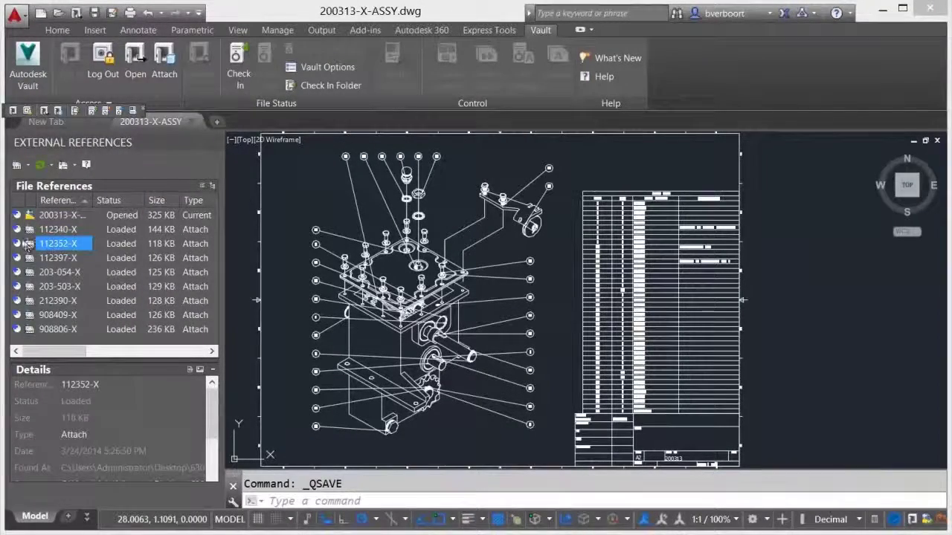
left_click(56, 216)
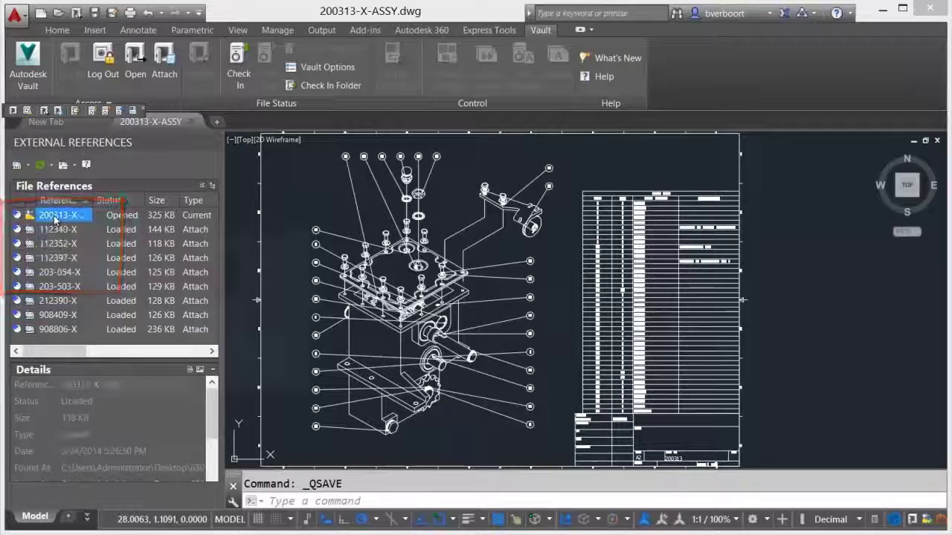
- Check 200313-X-ASSY.dwg and its eight part drawings into the Vimek\630 ACX vault folder
right_click(54, 216)
left_click(87, 257)
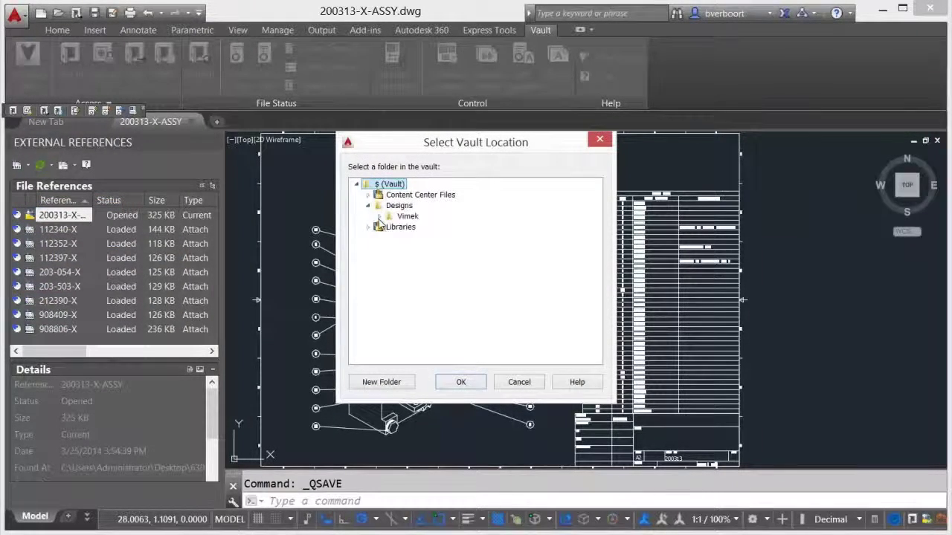
left_click(379, 217)
left_click(431, 260)
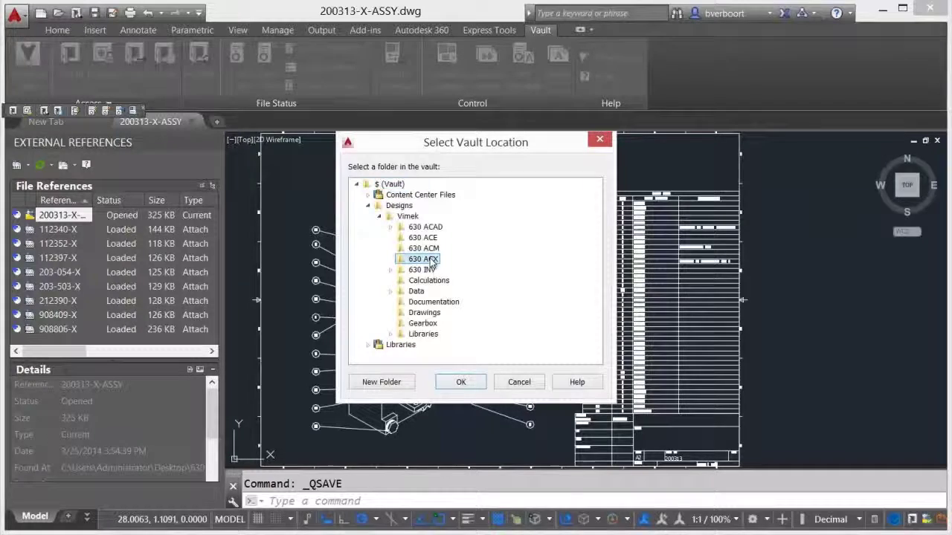
left_click(461, 385)
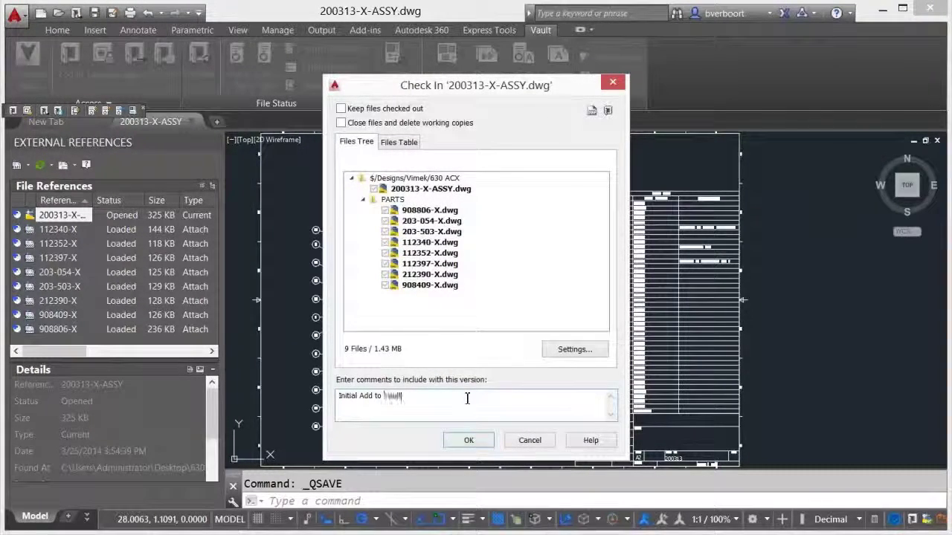
left_click(468, 440)
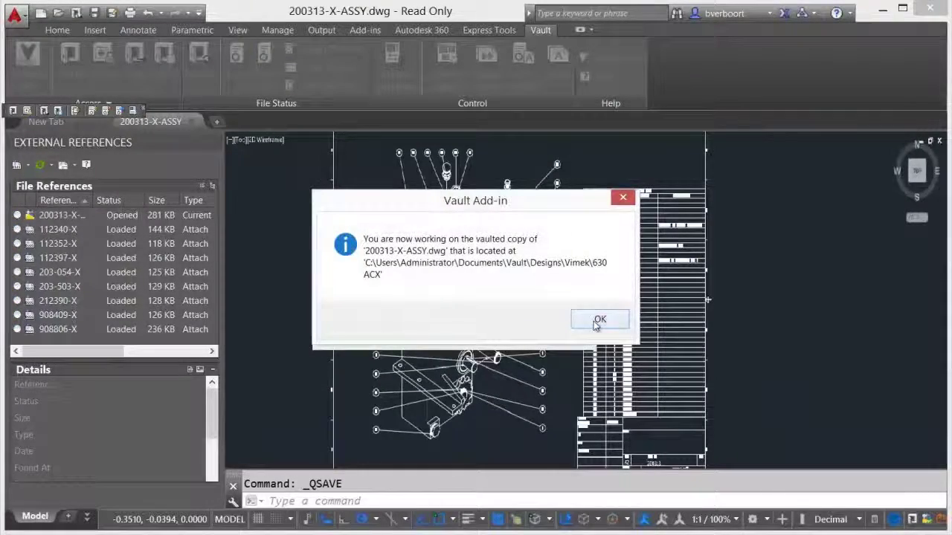
left_click(599, 320)
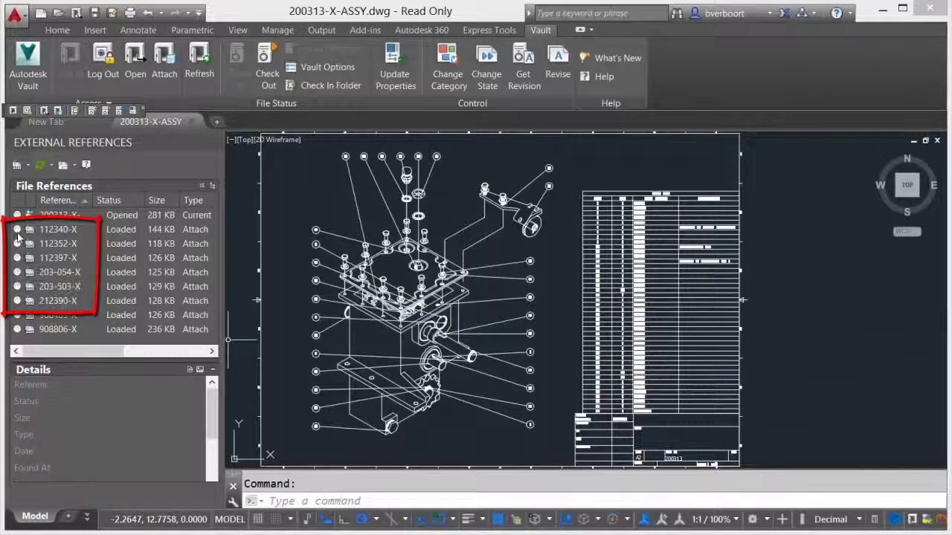
- Show reference 112397-X's vault details and inspect its Latest Version entry
left_click(52, 257)
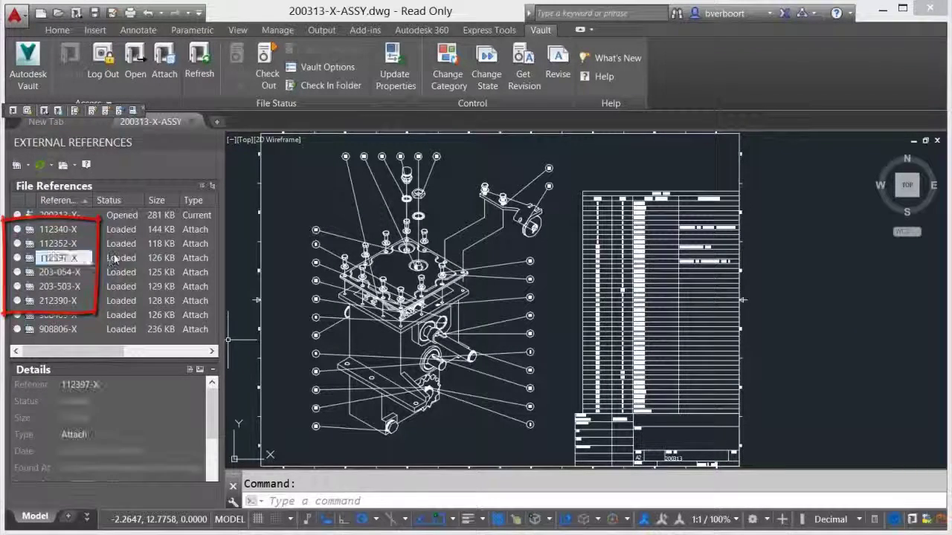
scroll(214, 438, "down", 2)
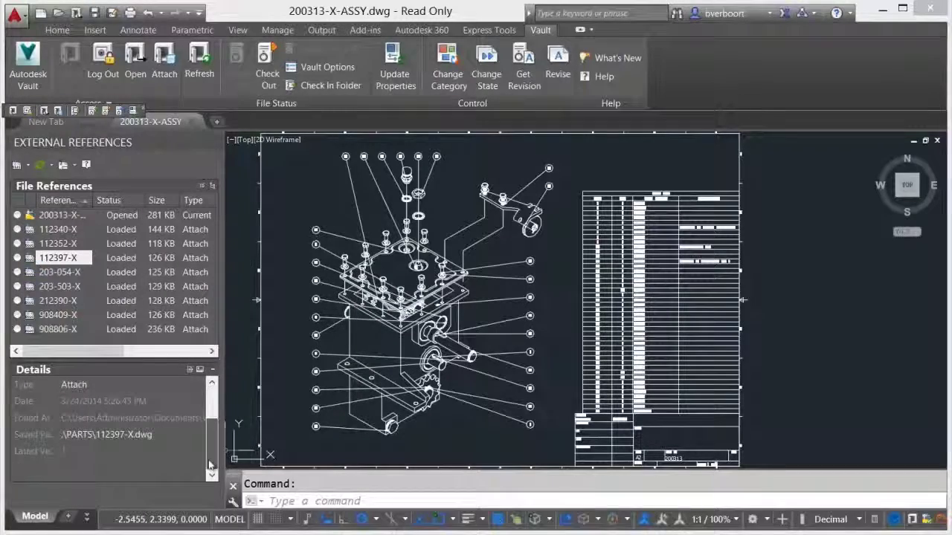
left_click(63, 452)
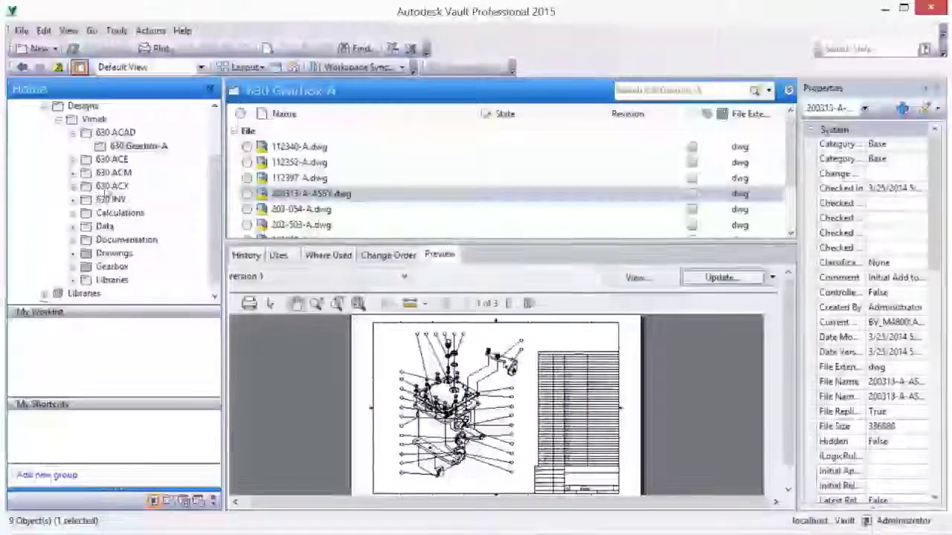
- Confirm the eight X part drawings in 630 ACX\PARTS, then preview 200313-X-ASSY.dwg
left_click(110, 186)
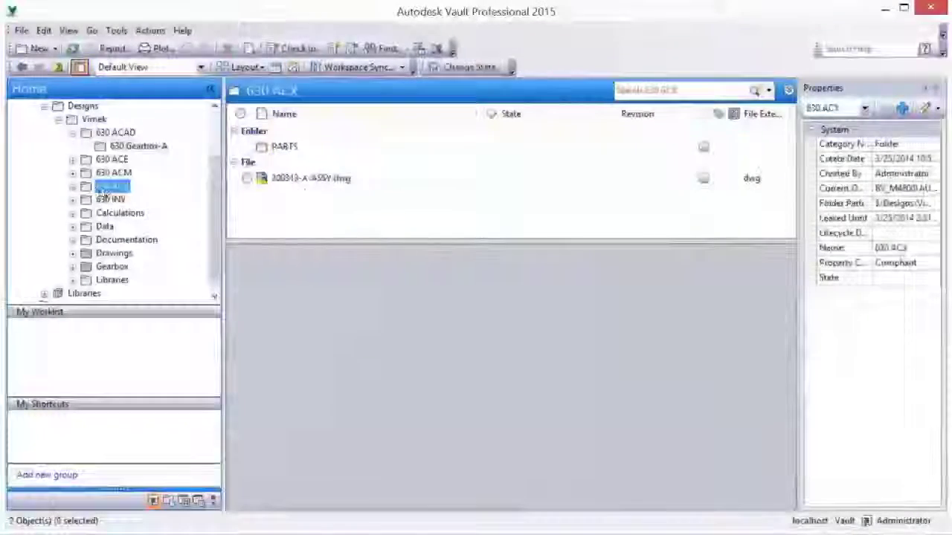
double_click(110, 187)
left_click(121, 199)
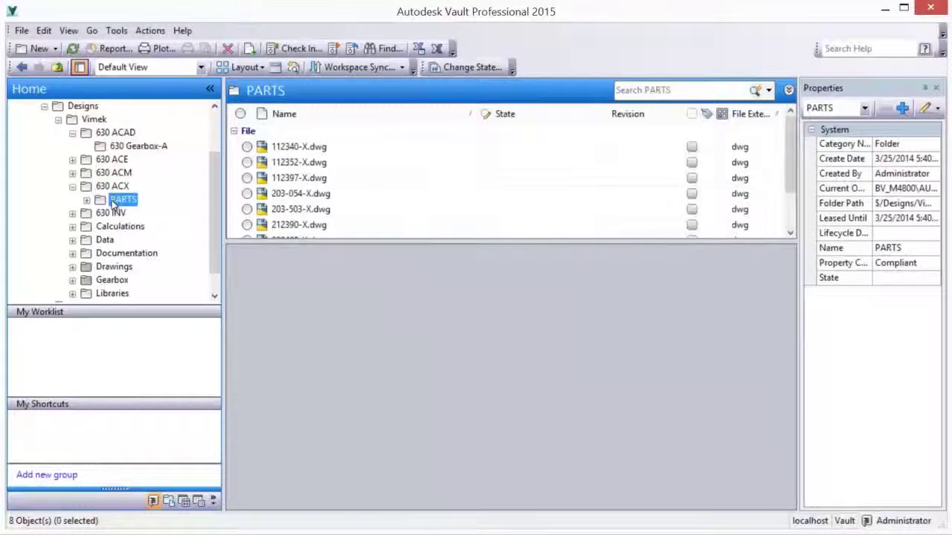
left_click_drag(272, 240, 268, 275)
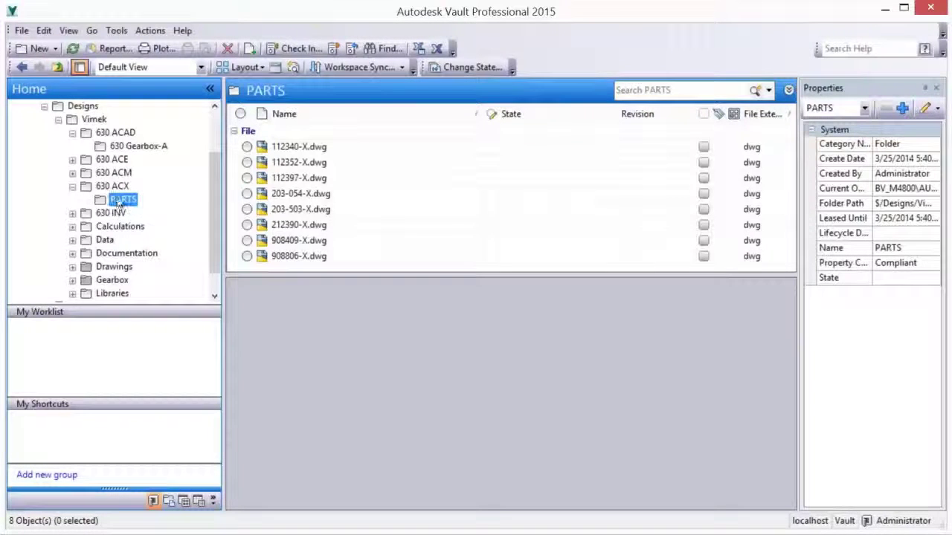
left_click(116, 187)
left_click(276, 182)
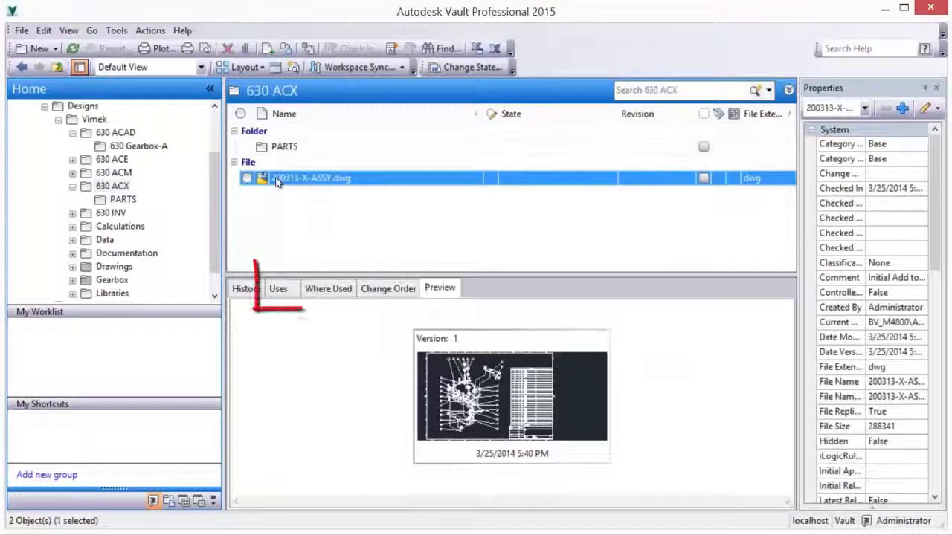
left_click(439, 295)
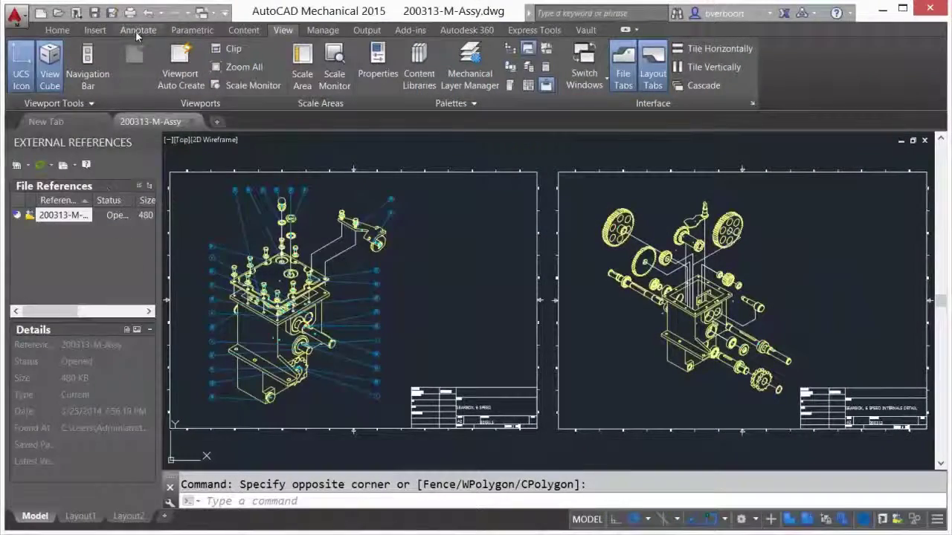
- Place a MAIN bill-of-materials parts list above the left title block and begin the assembly's vault check-in
left_click(137, 30)
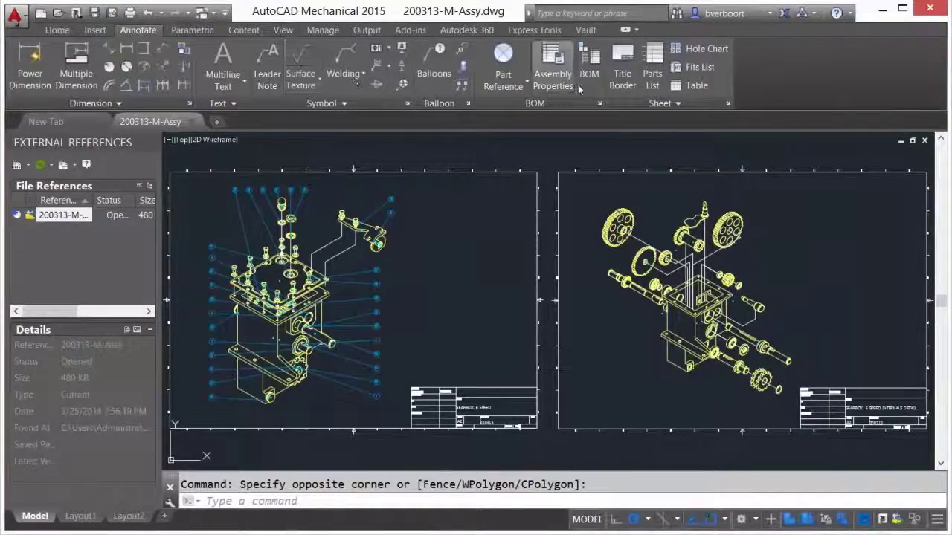
left_click(652, 74)
right_click(475, 249)
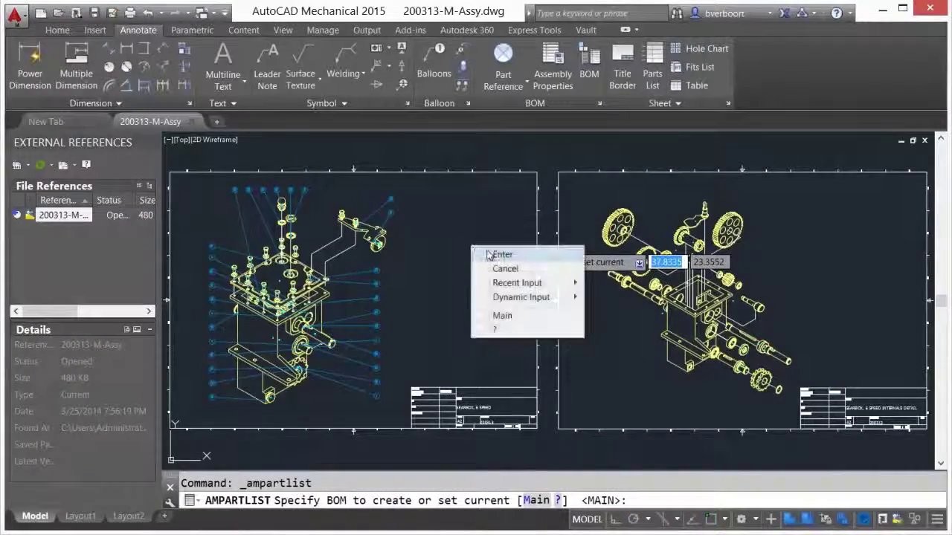
left_click(498, 255)
left_click(493, 451)
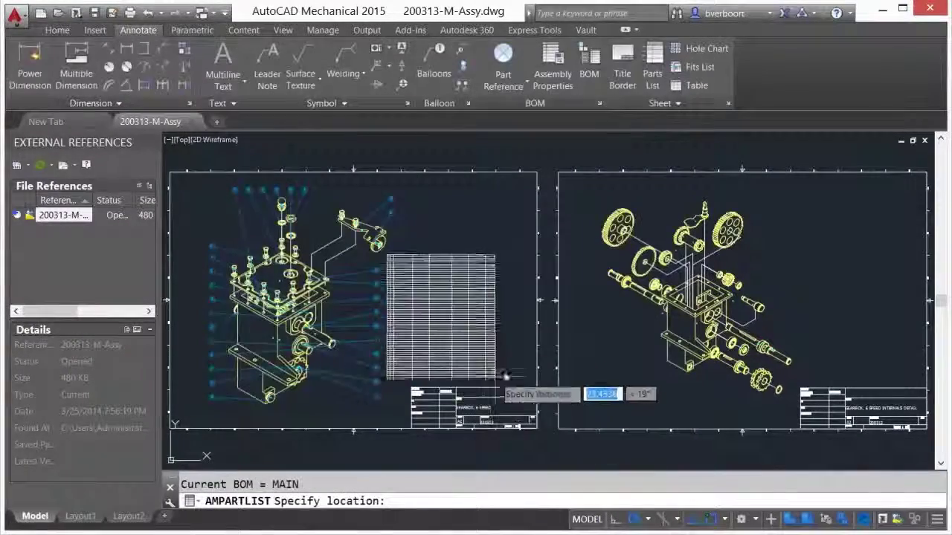
left_click(535, 387)
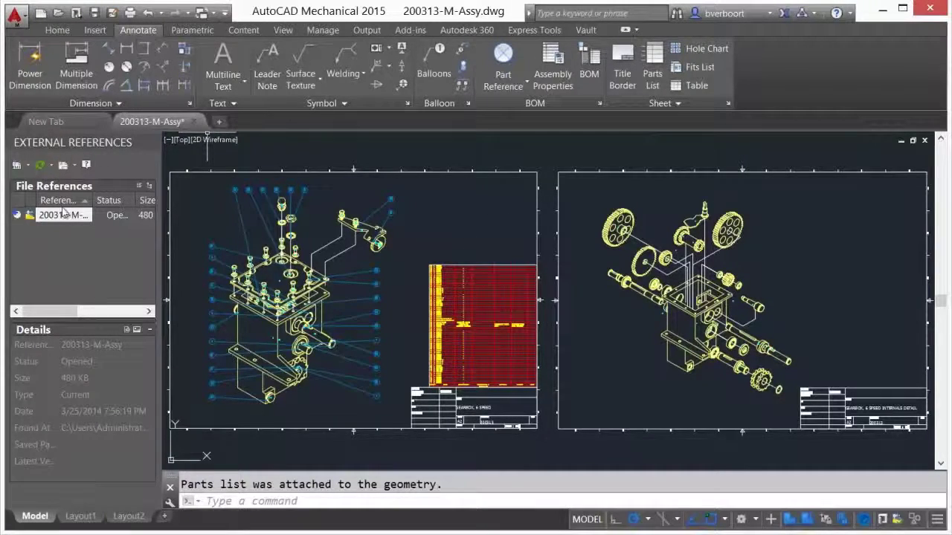
right_click(65, 213)
left_click(90, 255)
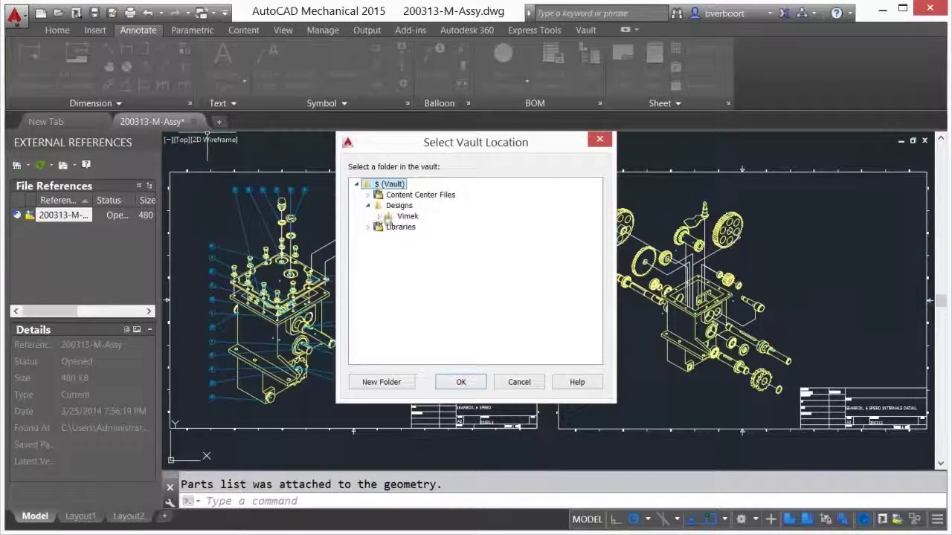
- Save 200313-M-Assy.dwg and check it into Vimek\630 ACM with comment 'Initial Checkin'
left_click(380, 218)
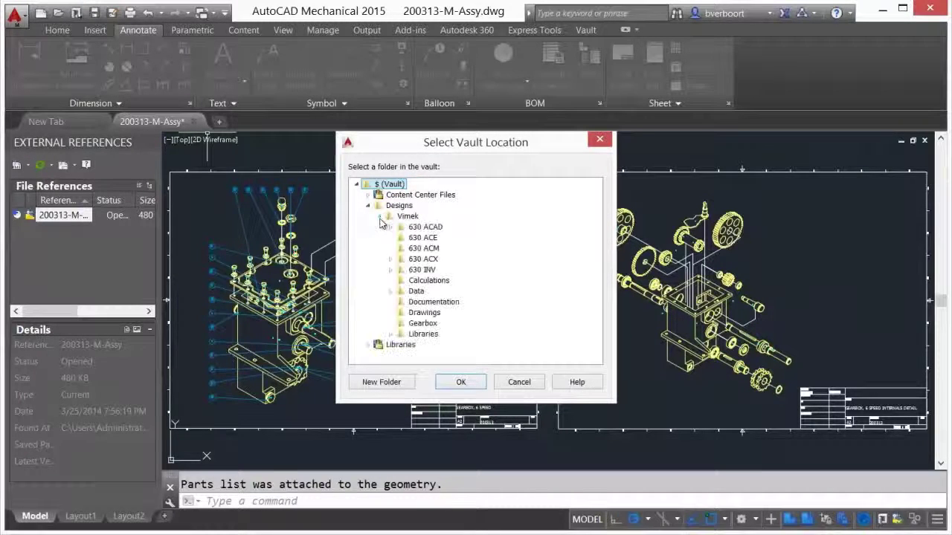
left_click(460, 382)
left_click(475, 409)
type("Initial Checkin")
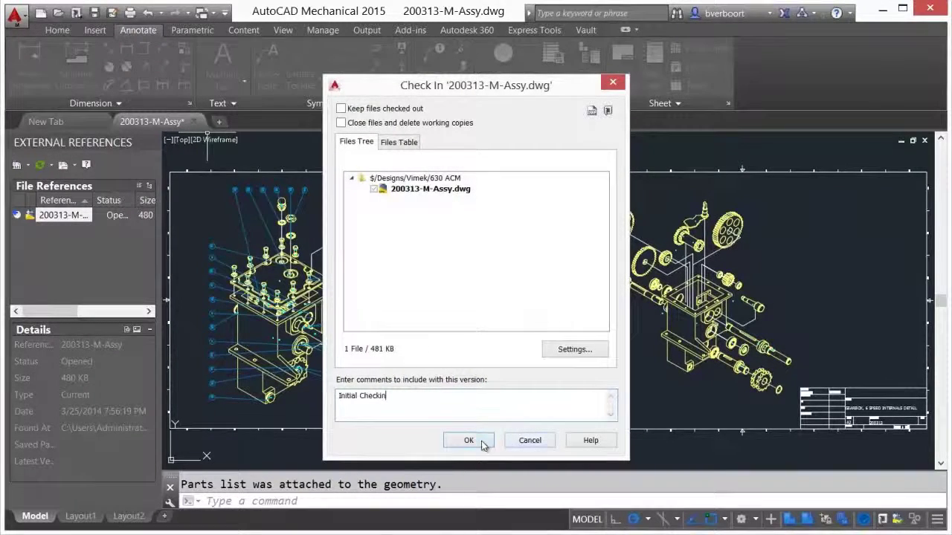
left_click(481, 443)
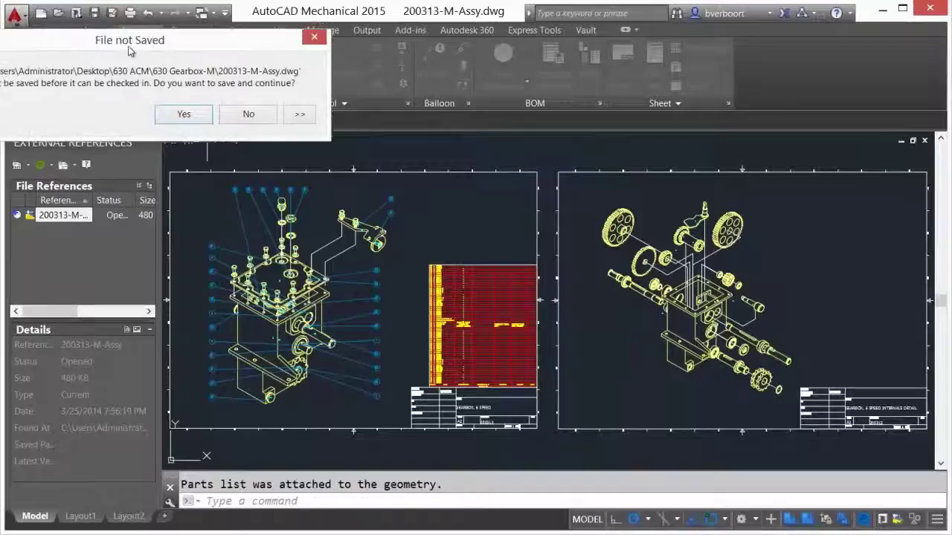
left_click_drag(114, 48, 216, 68)
left_click(283, 129)
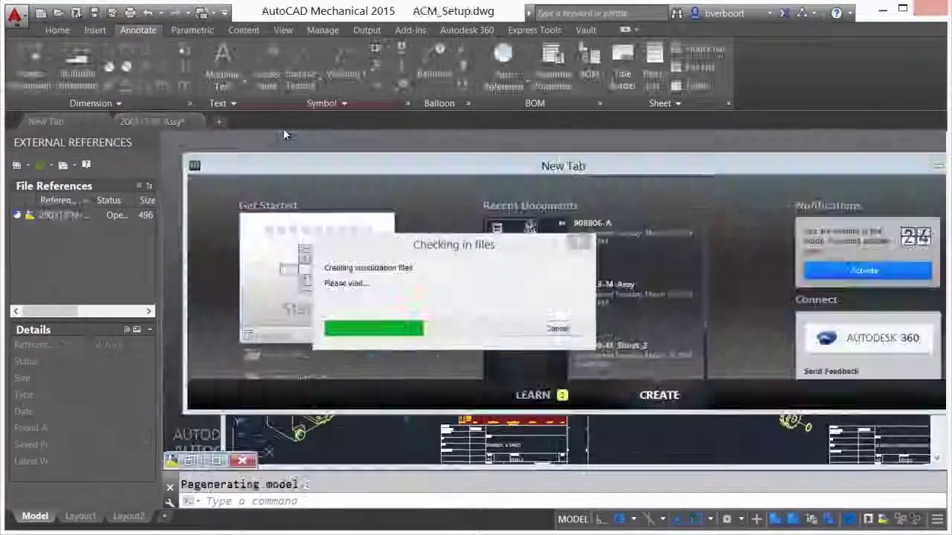
left_click(598, 320)
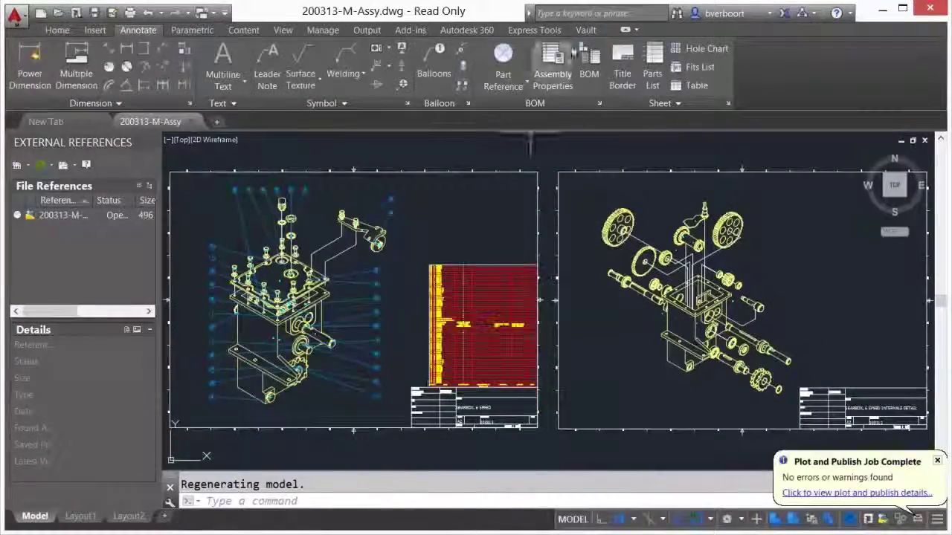
- Set up Check In Folder for local folder 630 Gearbox-M with vault target $/Designs/Vimek/630 ACM
left_click(585, 30)
left_click(316, 87)
left_click(535, 283)
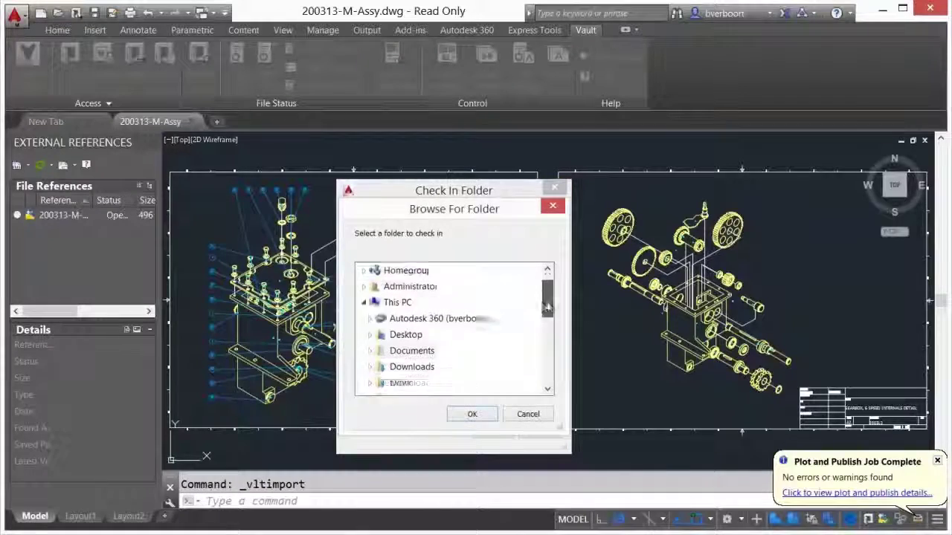
scroll(446, 334, "down", 5)
double_click(401, 367)
left_click(472, 414)
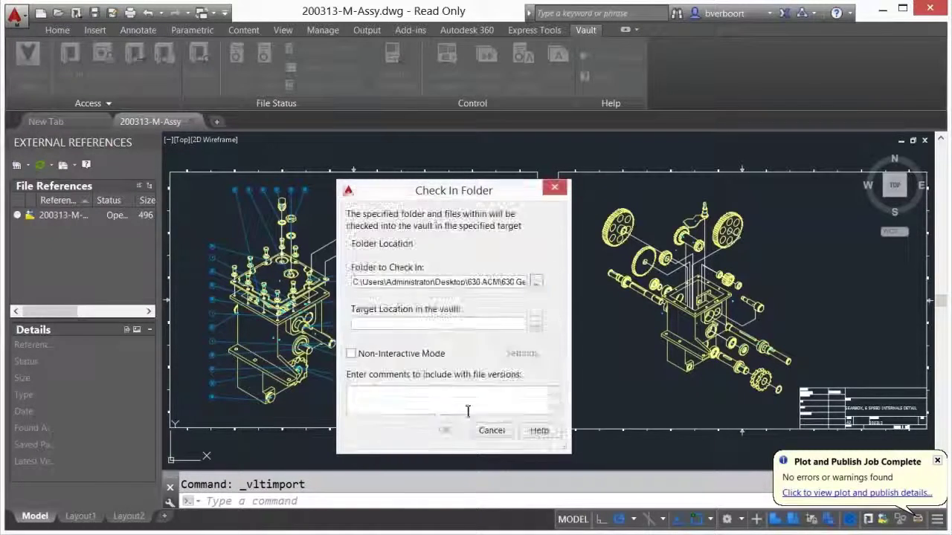
left_click(532, 299)
left_click(367, 205)
left_click(379, 216)
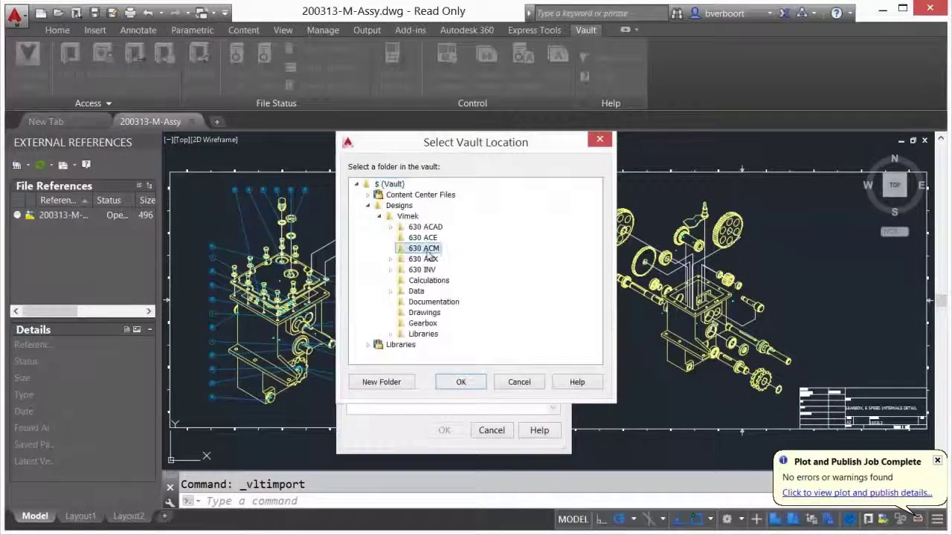
left_click(474, 383)
left_click(443, 430)
- Check in all 16 drawings with an initial comment, then view the 200313-M-Assy reference details
left_click(450, 407)
type("Initial Uploa")
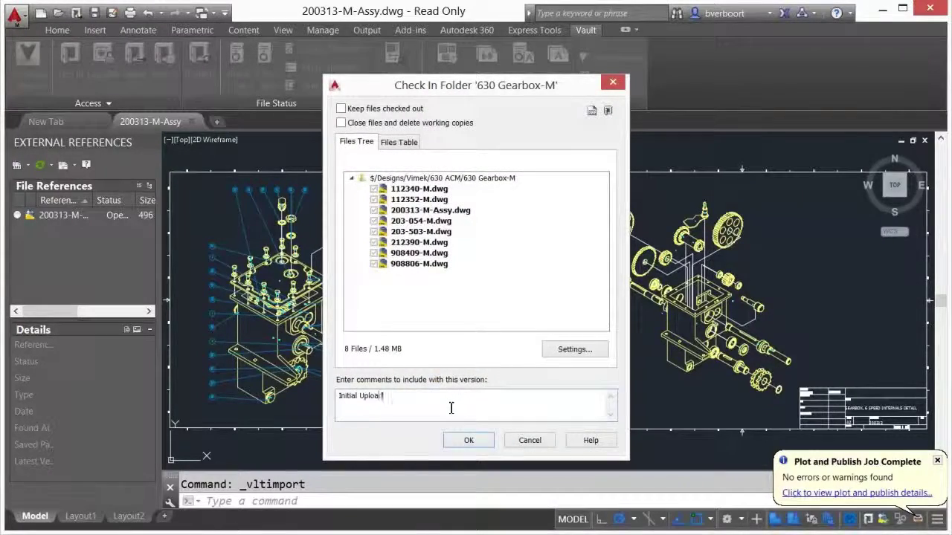
left_click(468, 440)
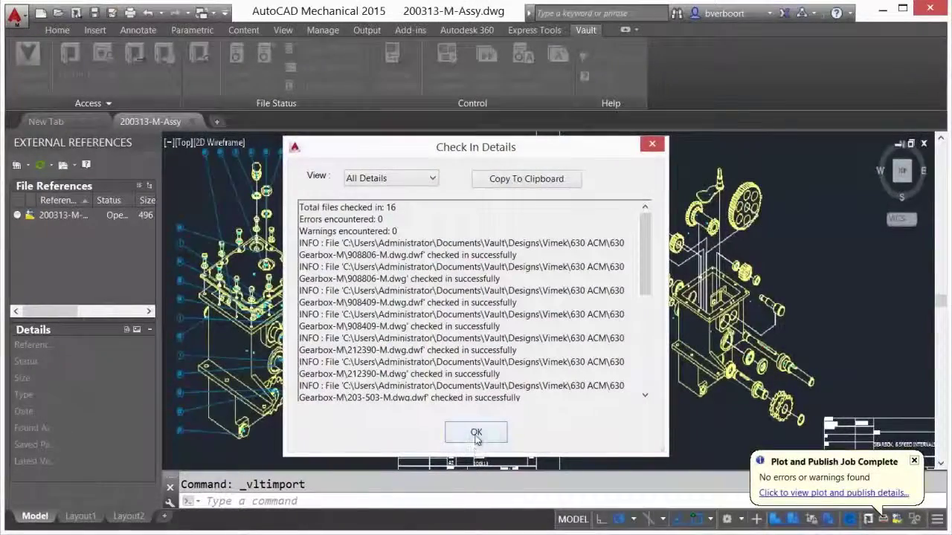
left_click(476, 432)
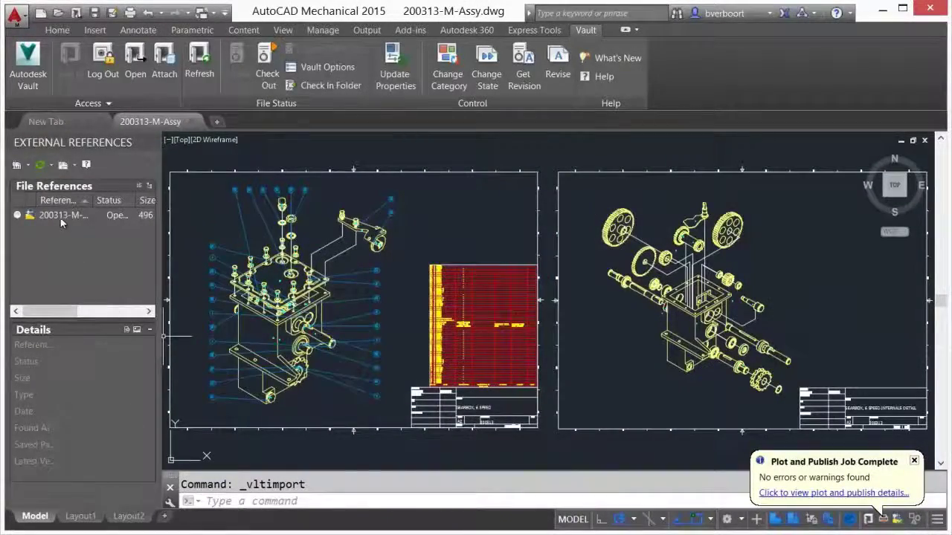
left_click(60, 215)
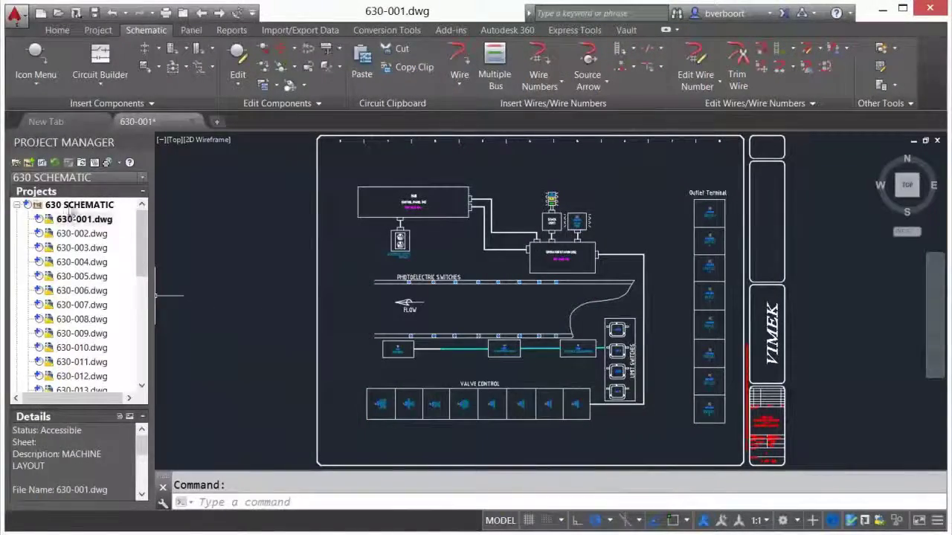
- Save and check the whole 630 SCHEMATIC project into Designs/Vimek/630 ACE with comment 'Initial Add to Vault'
right_click(70, 208)
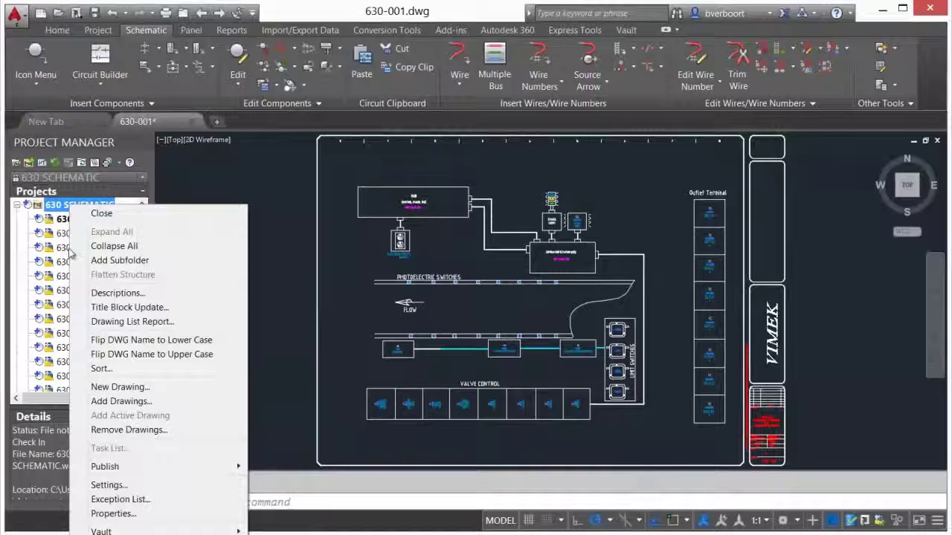
mouse_move(137, 532)
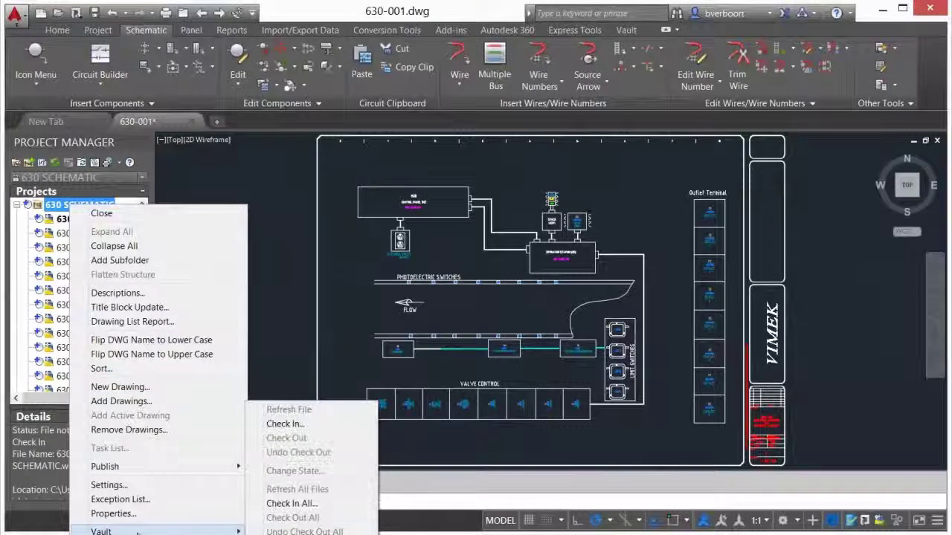
left_click(305, 504)
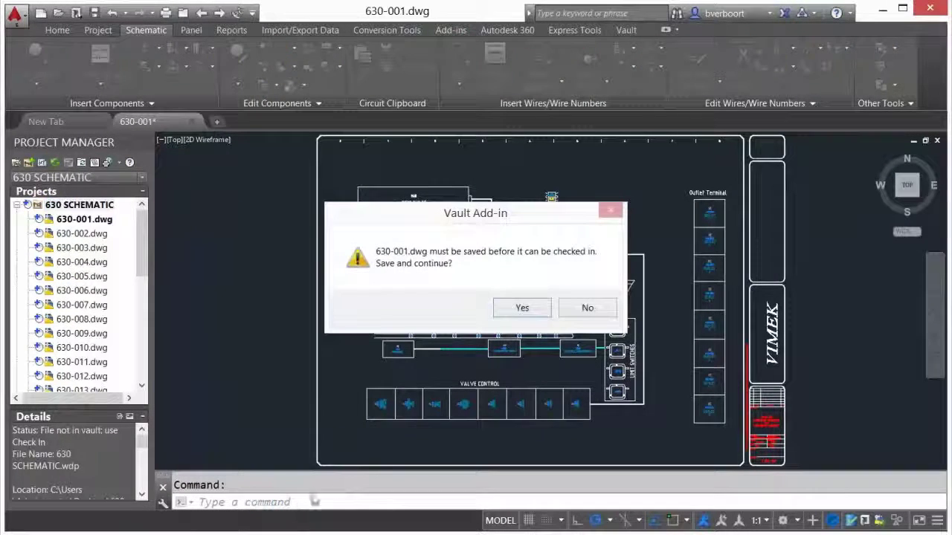
left_click(520, 310)
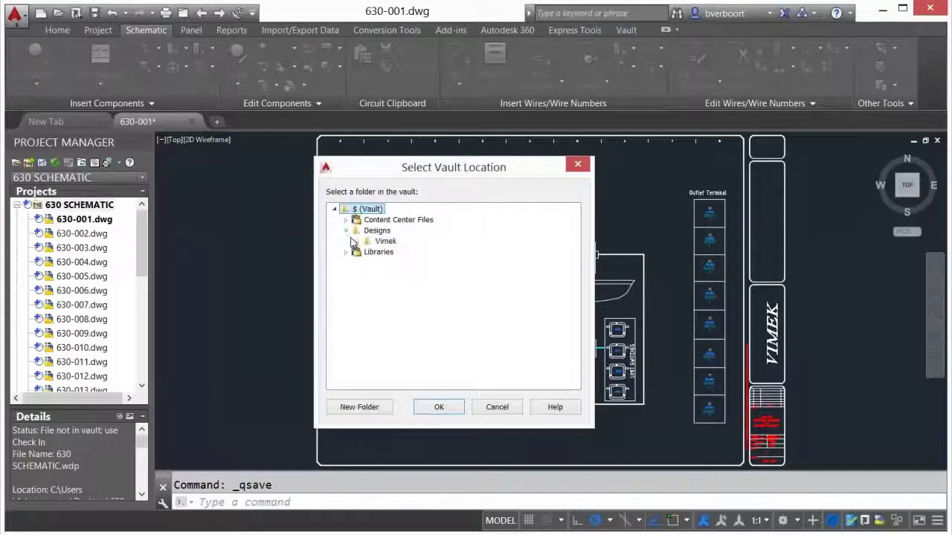
left_click(356, 242)
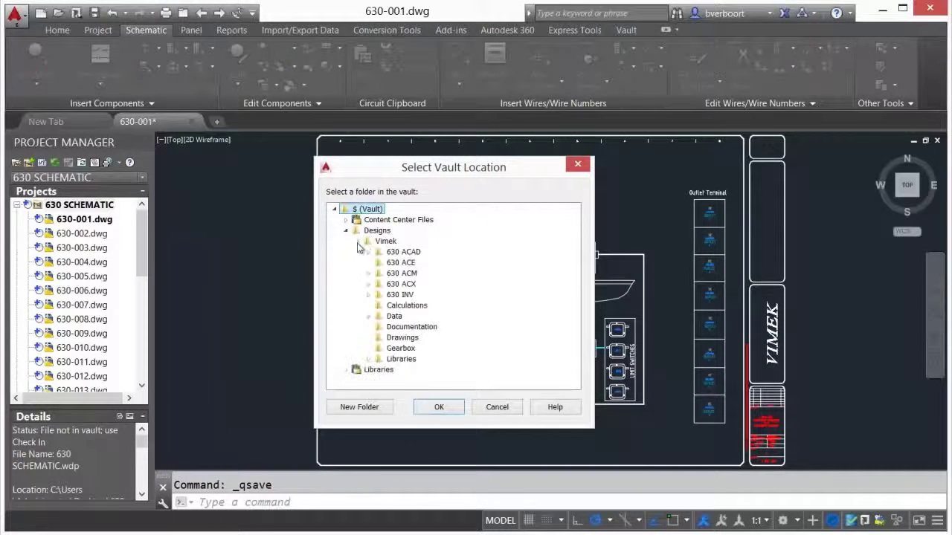
left_click(439, 408)
type("Initial Add to Vault")
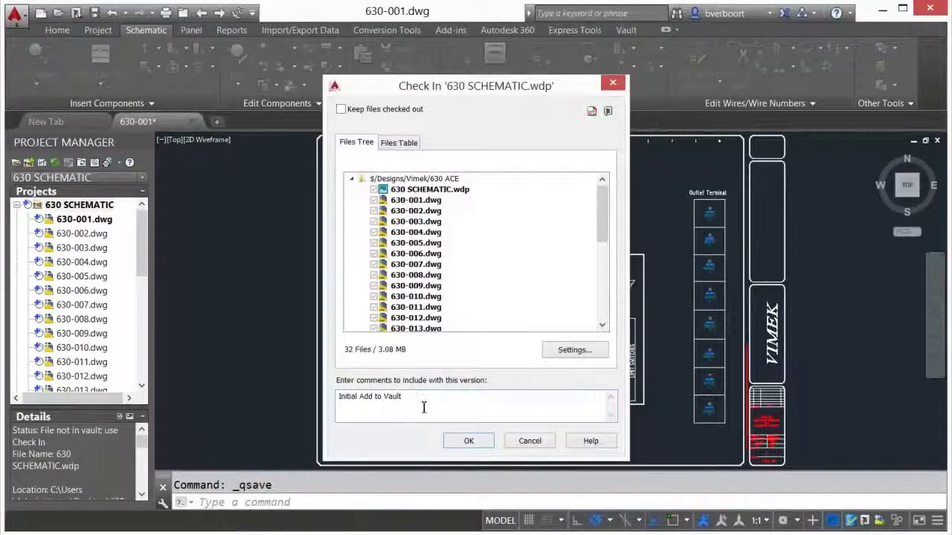
left_click(467, 440)
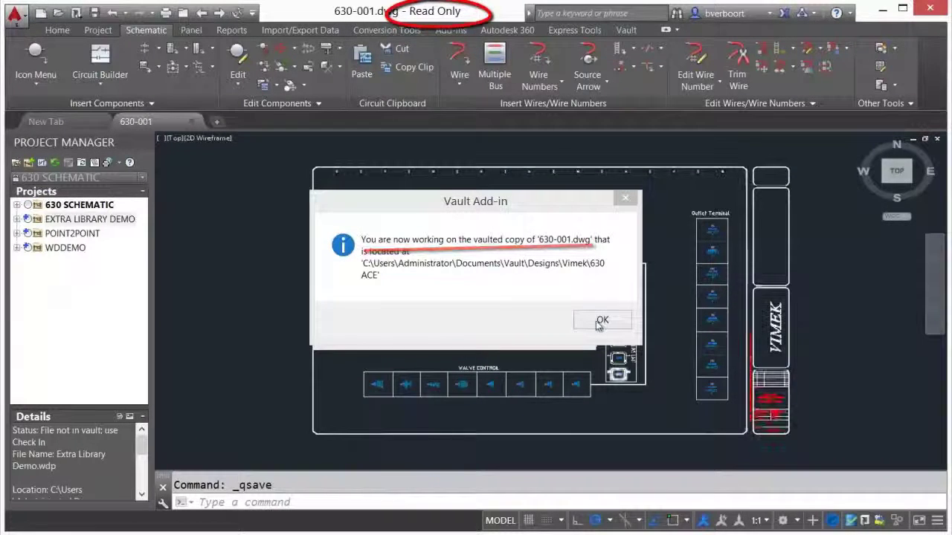
left_click(601, 321)
- Expand the 630 SCHEMATIC drawing list and view 630-001.dwg's vault status
left_click(17, 205)
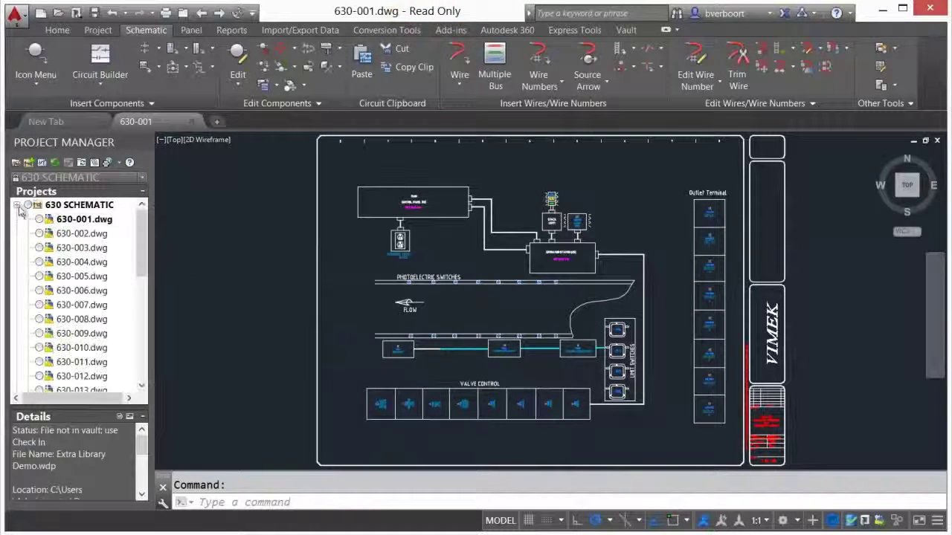
left_click(59, 220)
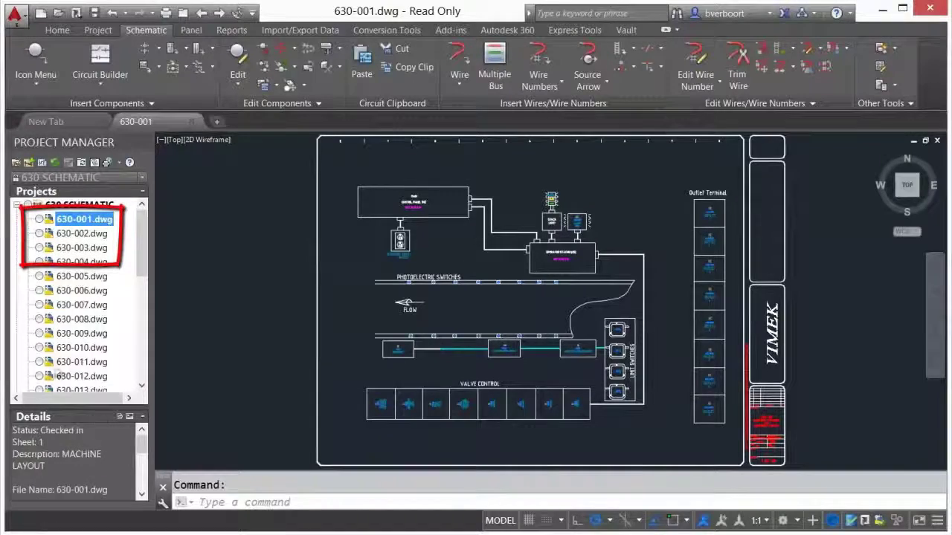
scroll(70, 457, "down", 4)
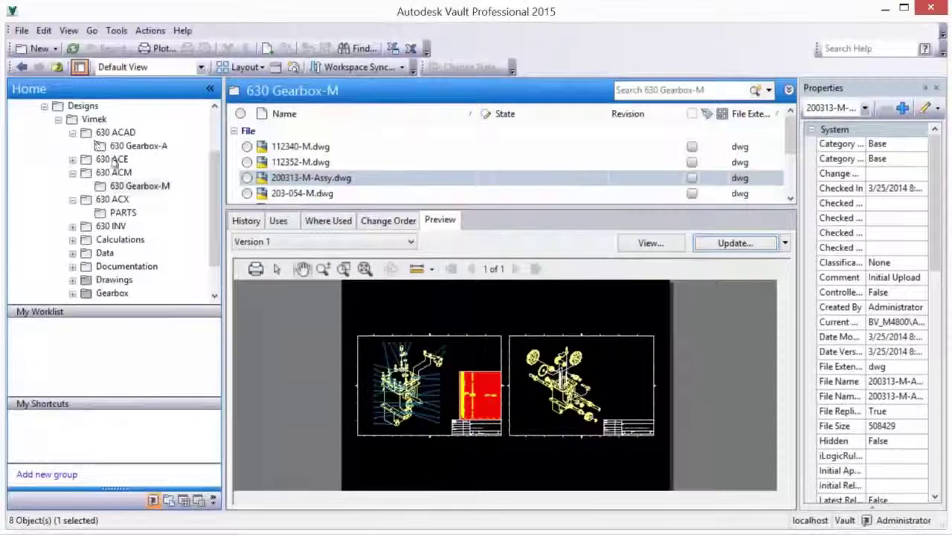
- In the 630 ACE folder, show the full preview of 630-001.dwg, then preview 630-004.dwg
left_click(110, 159)
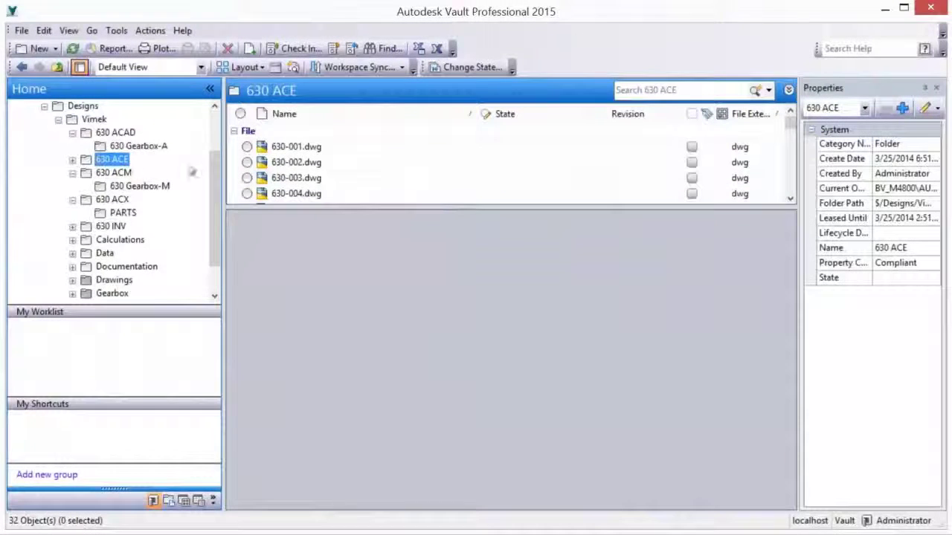
left_click(289, 148)
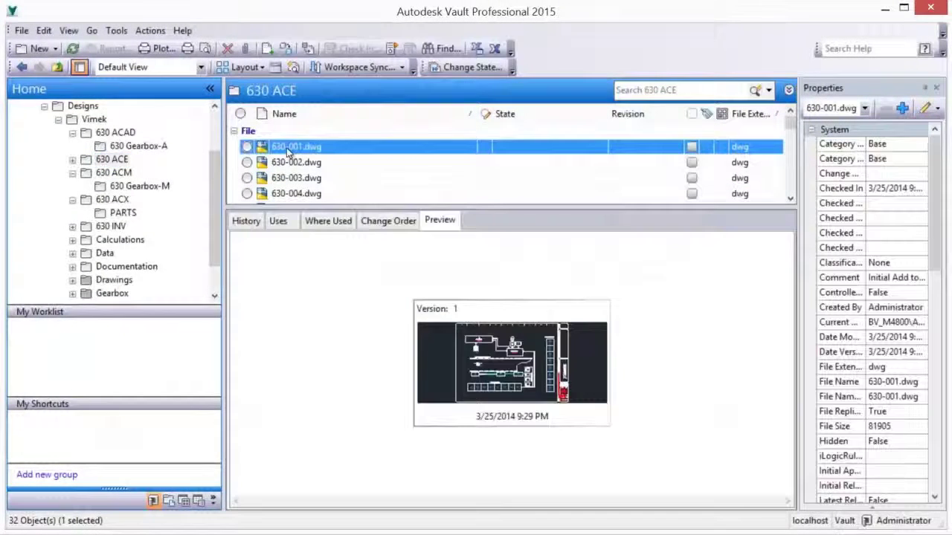
left_click(440, 223)
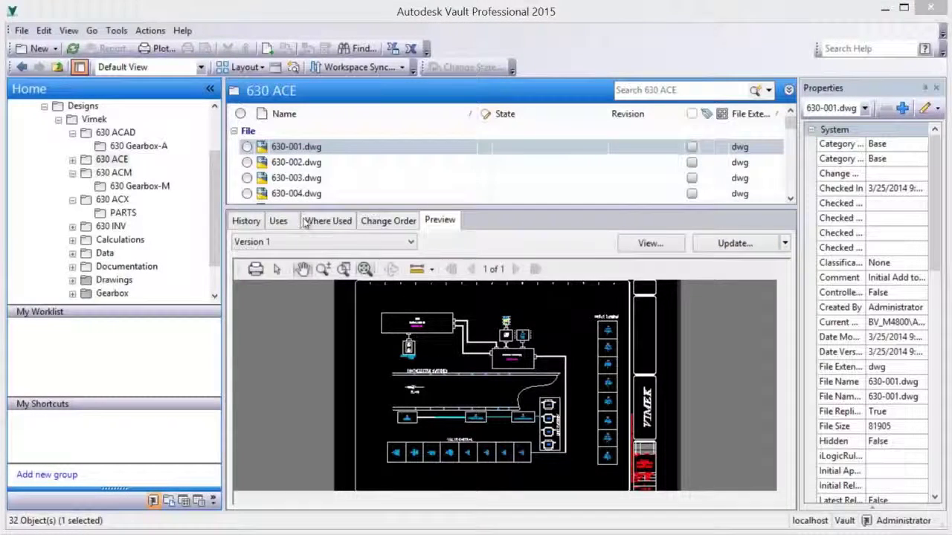
left_click(296, 195)
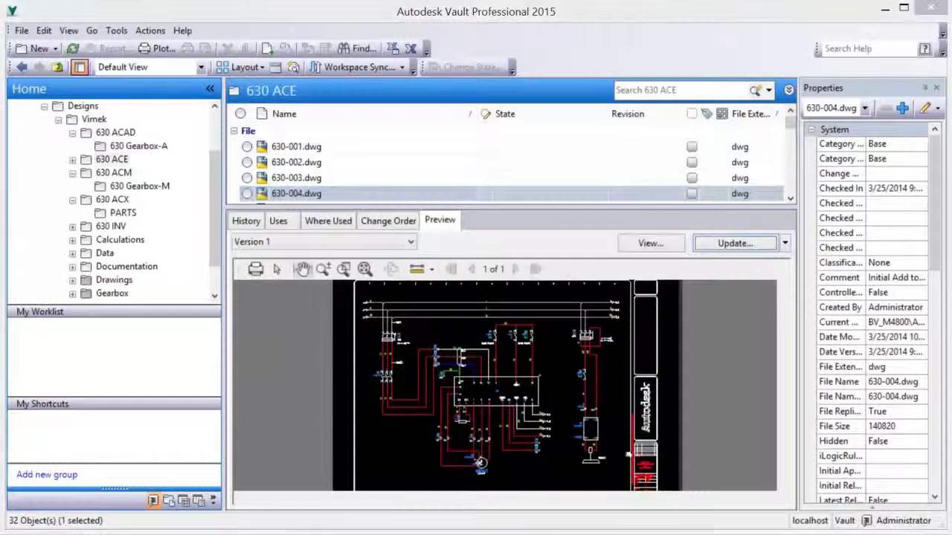
scroll(513, 383, "up", 6)
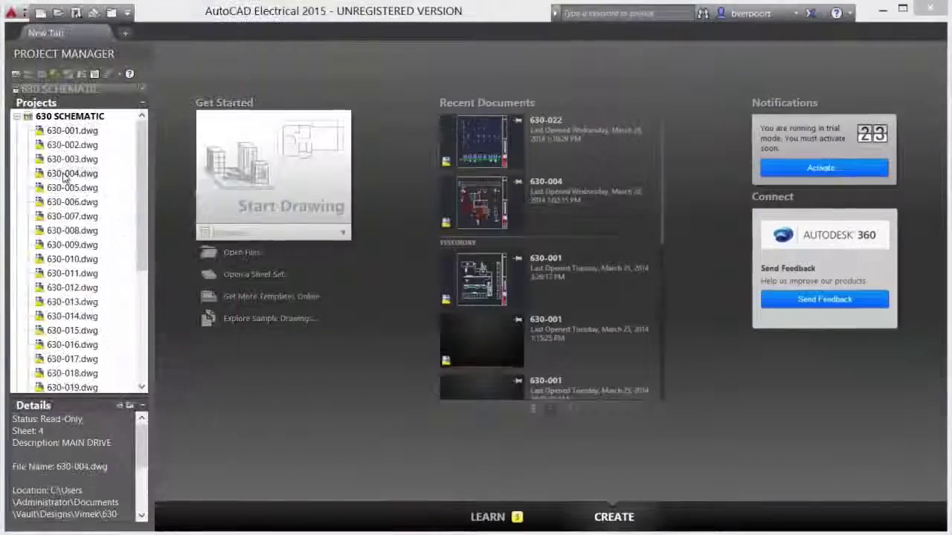
- Open sheet 630-004 read-only from the project and zoom in on the contactors
double_click(68, 175)
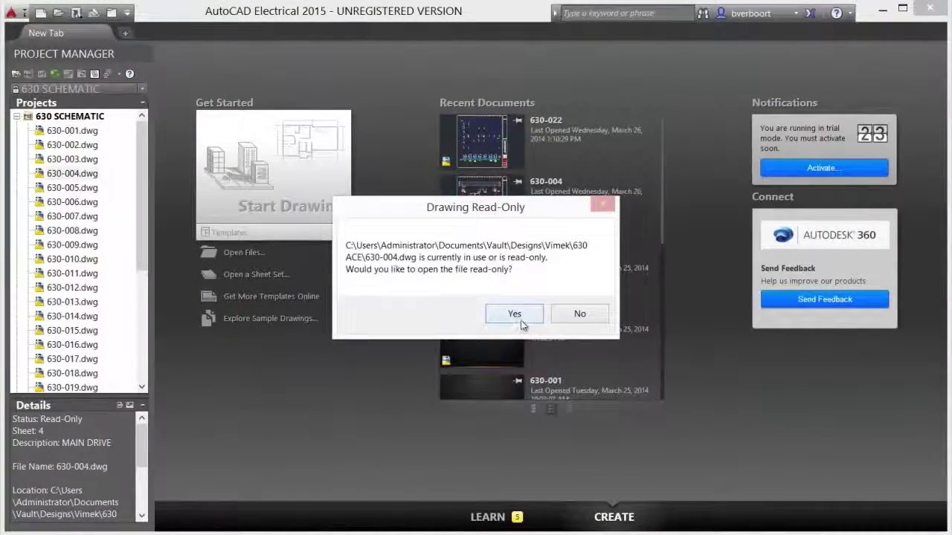
left_click(514, 314)
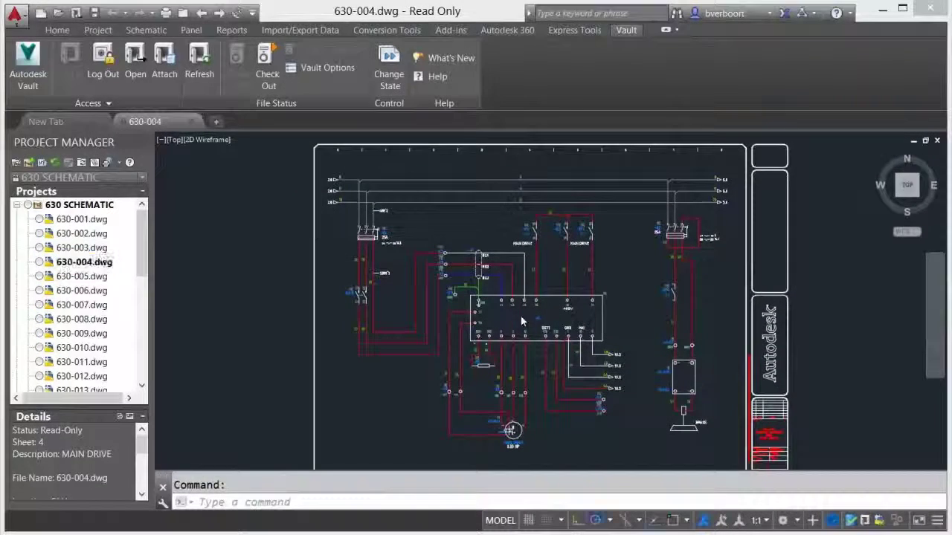
scroll(374, 298, "up", 8)
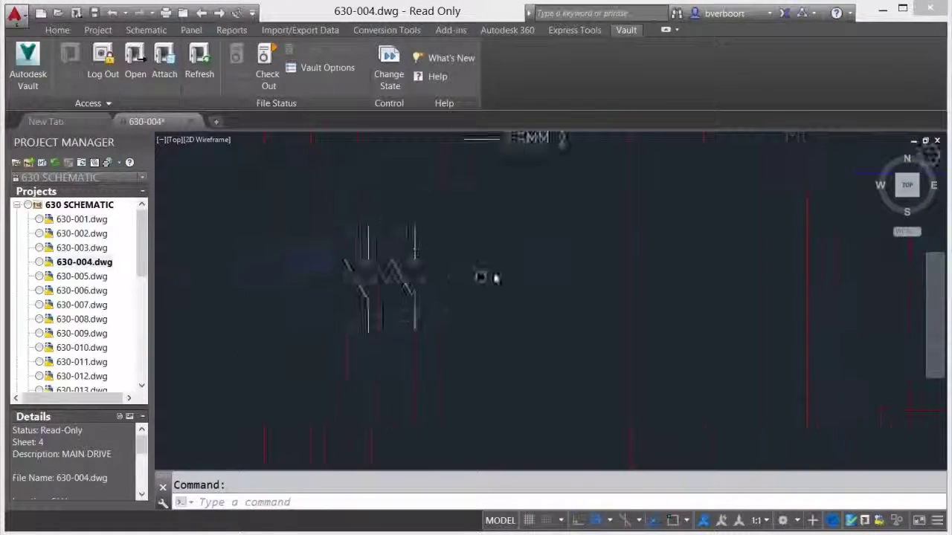
- Start copying a contact of the MC -QA11 contactor, checking 630-004 out for editing
right_click(436, 277)
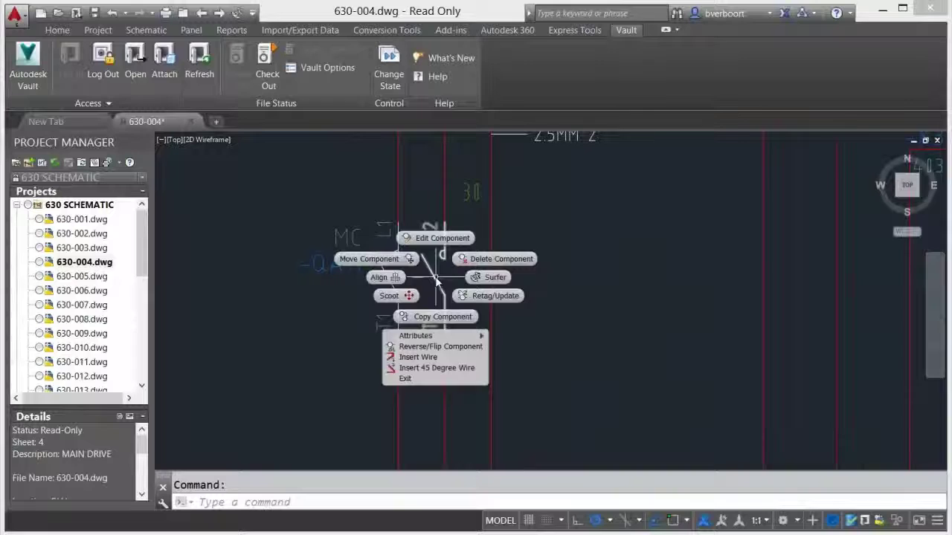
left_click(442, 238)
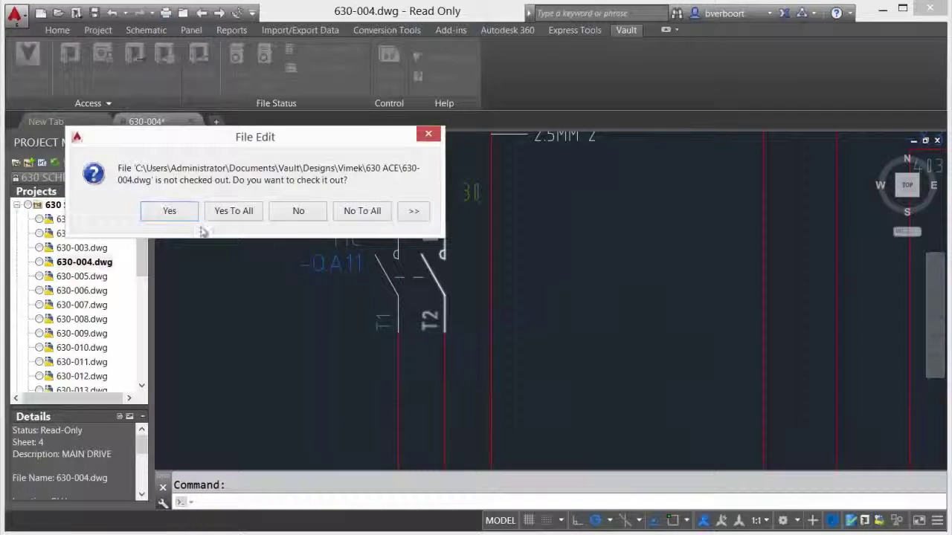
left_click(185, 213)
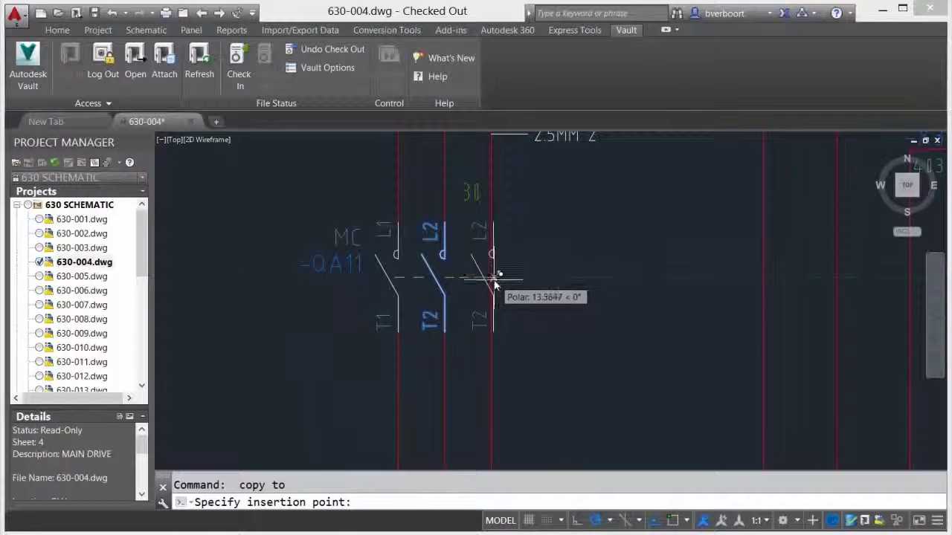
- Place the copied NO contact beside the others, linked to the MAIN DRIVE SAFETY -QA11 parent
left_click(491, 278)
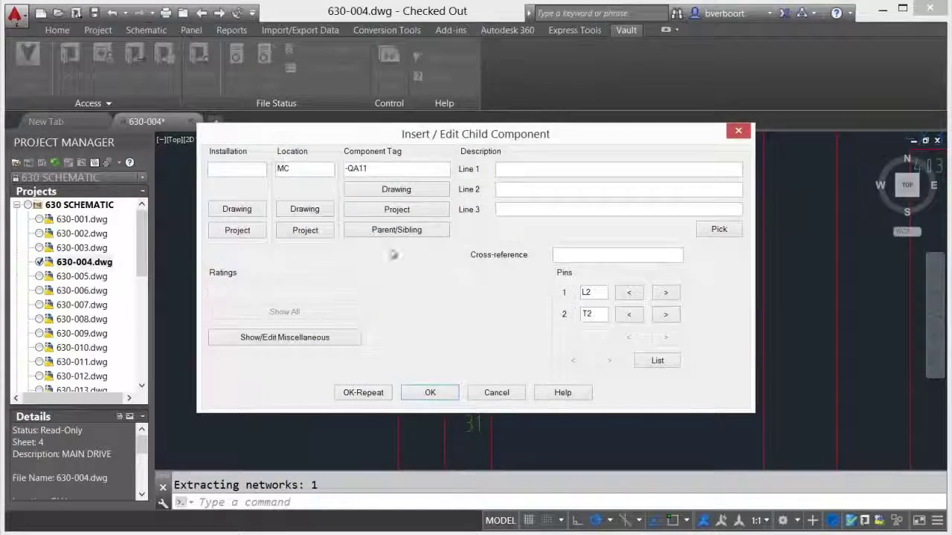
left_click(381, 213)
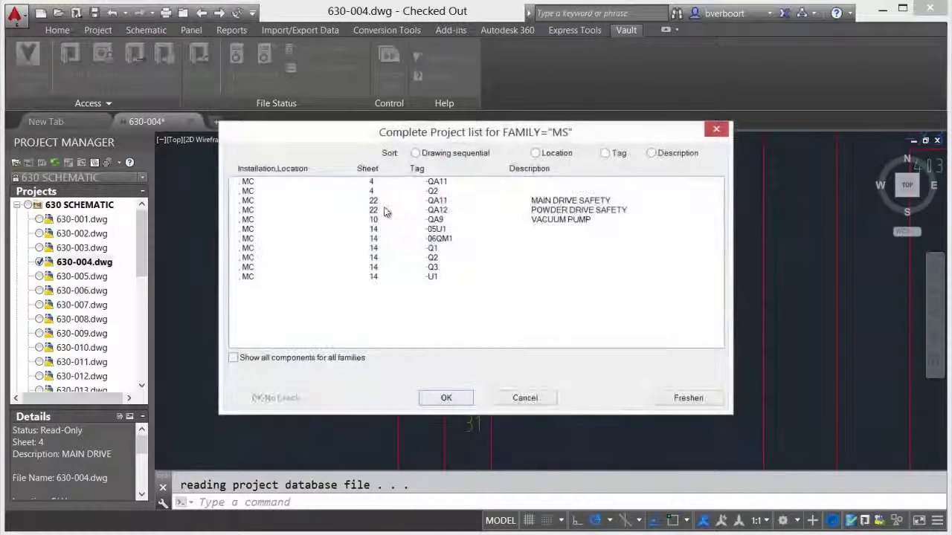
double_click(375, 202)
left_click(429, 392)
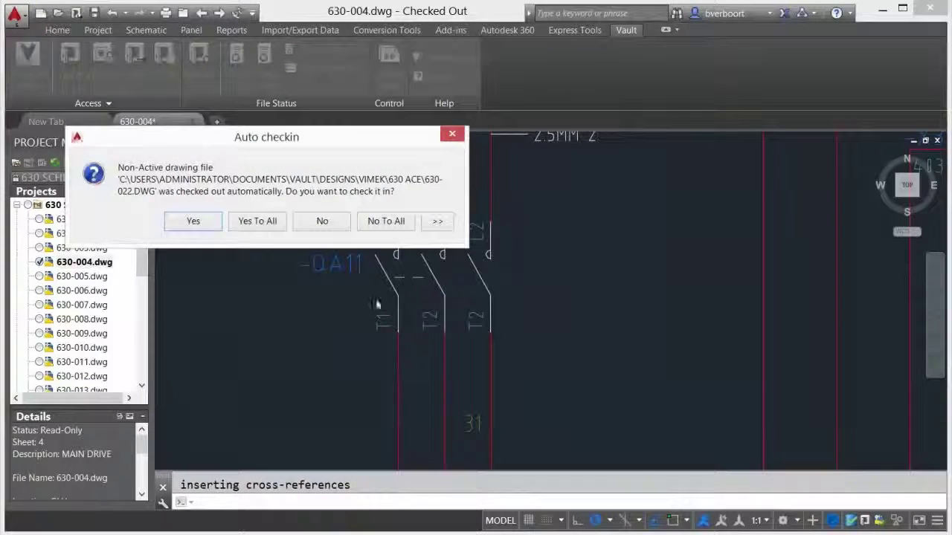
left_click(322, 222)
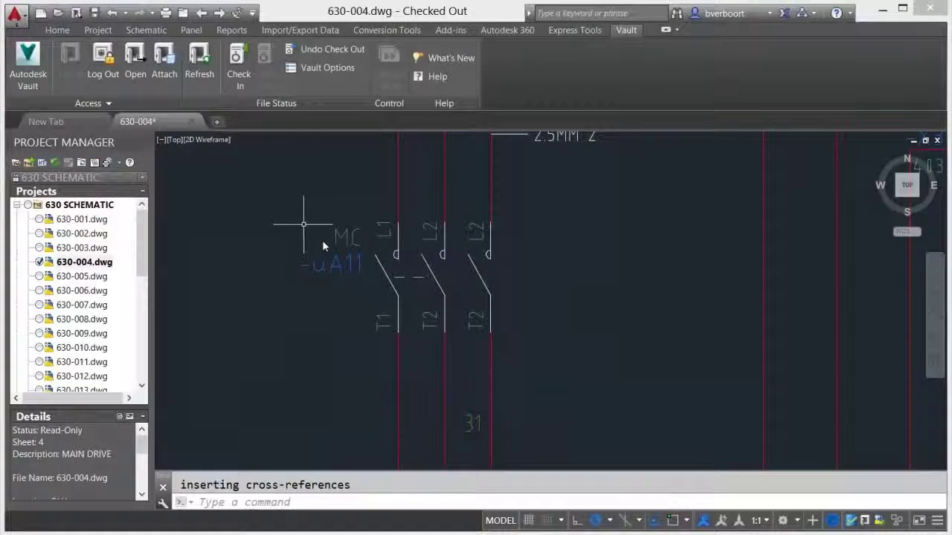
- Use Surfer to jump to the -QA11 parent on sheet 630-022, saving 630-004
right_click(478, 276)
left_click(515, 277)
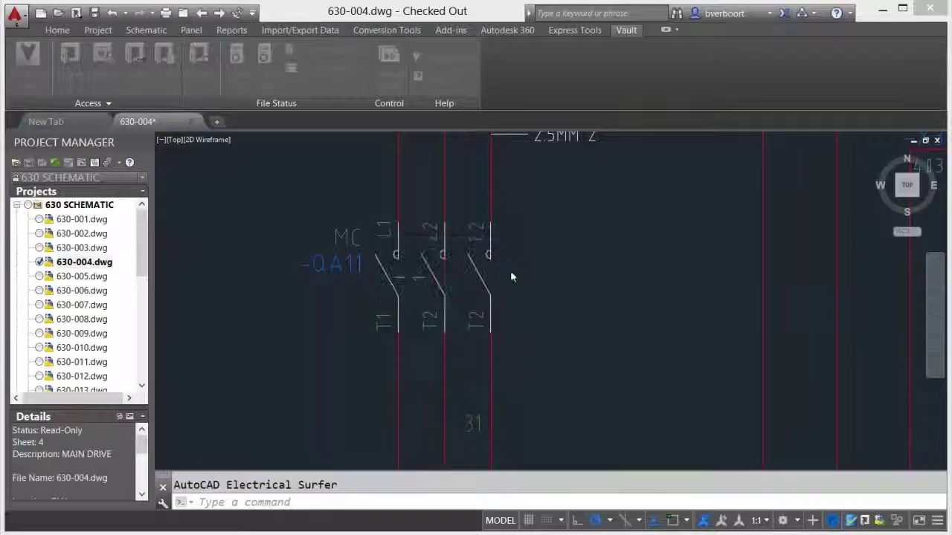
double_click(395, 270)
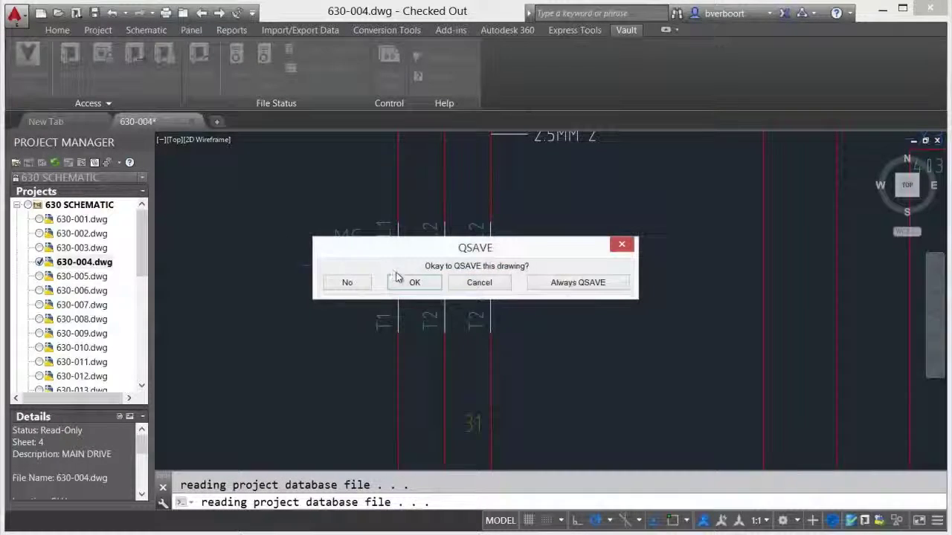
left_click(413, 282)
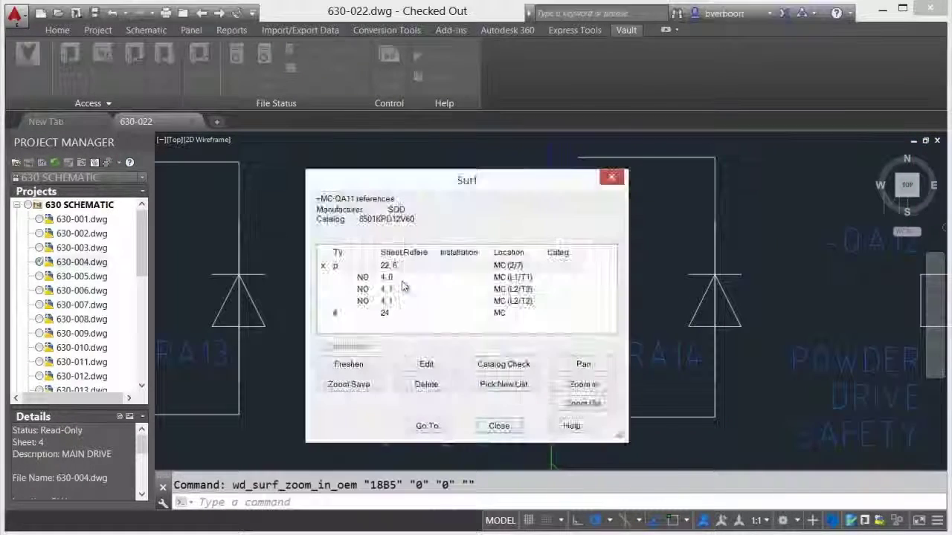
- Update the -QA11 coil on 630-022 so it lists the new contact's cross-reference
left_click(499, 426)
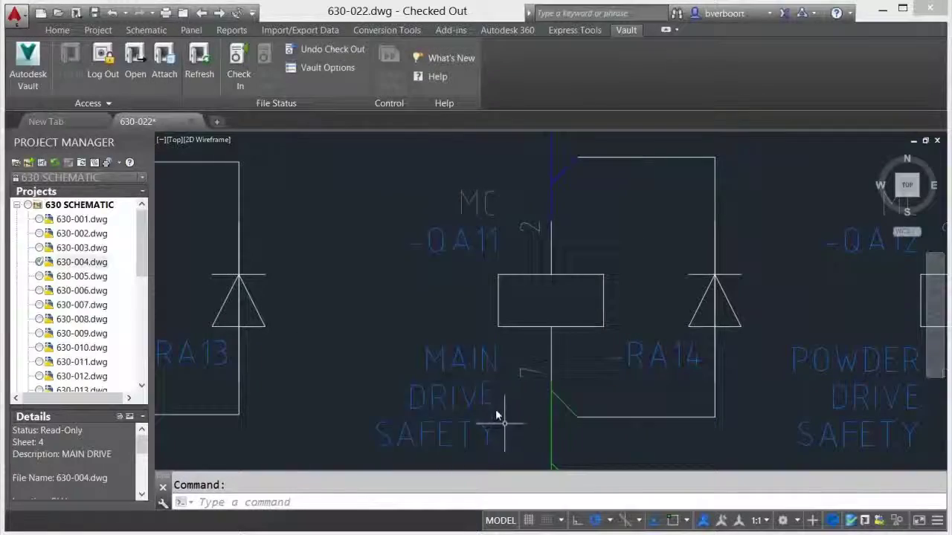
right_click(481, 356)
left_click(473, 315)
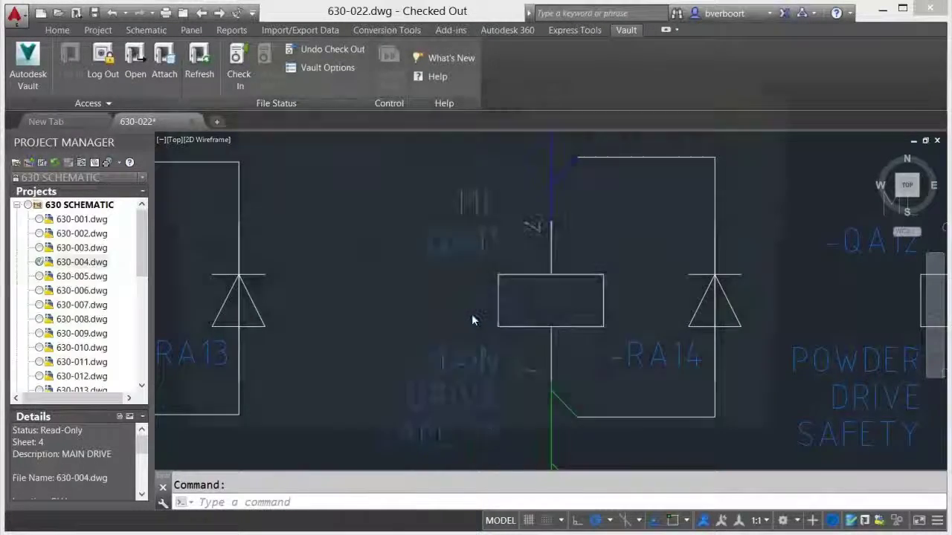
left_click(461, 444)
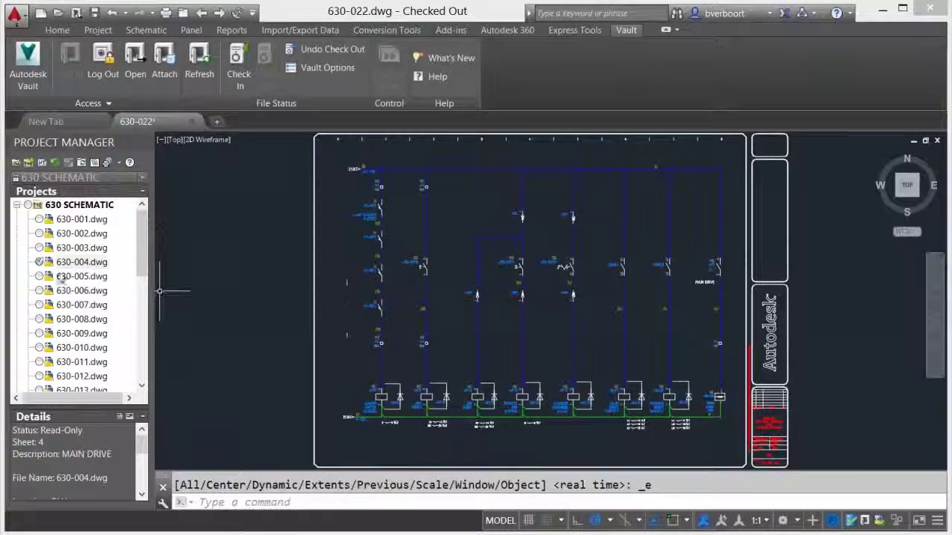
- Check 630-004.dwg into the vault with the comment 'added NO contact'
right_click(64, 263)
left_click(102, 399)
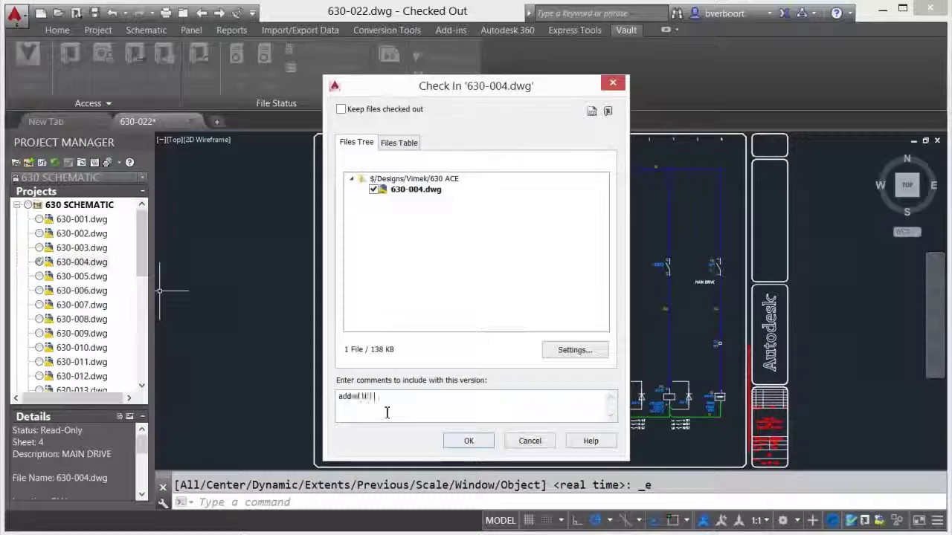
type("added NO contact")
left_click(462, 441)
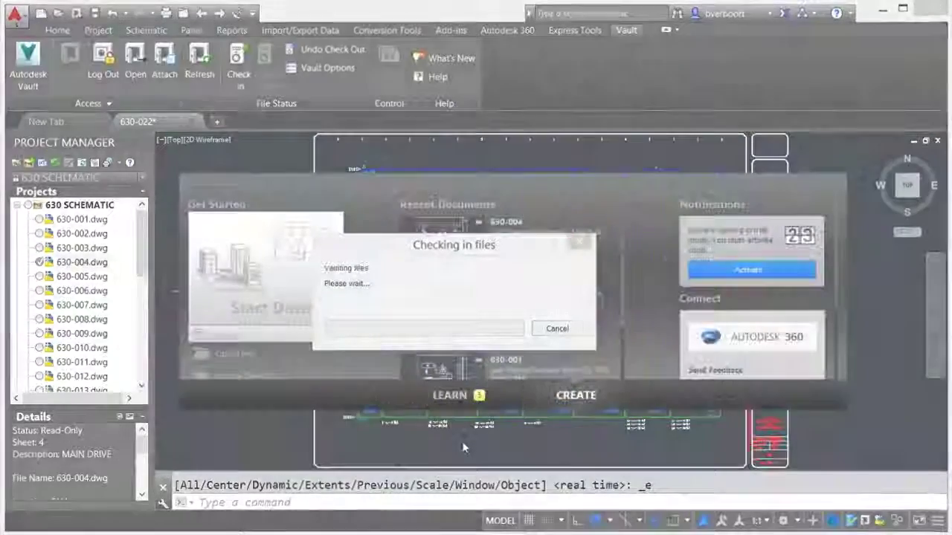